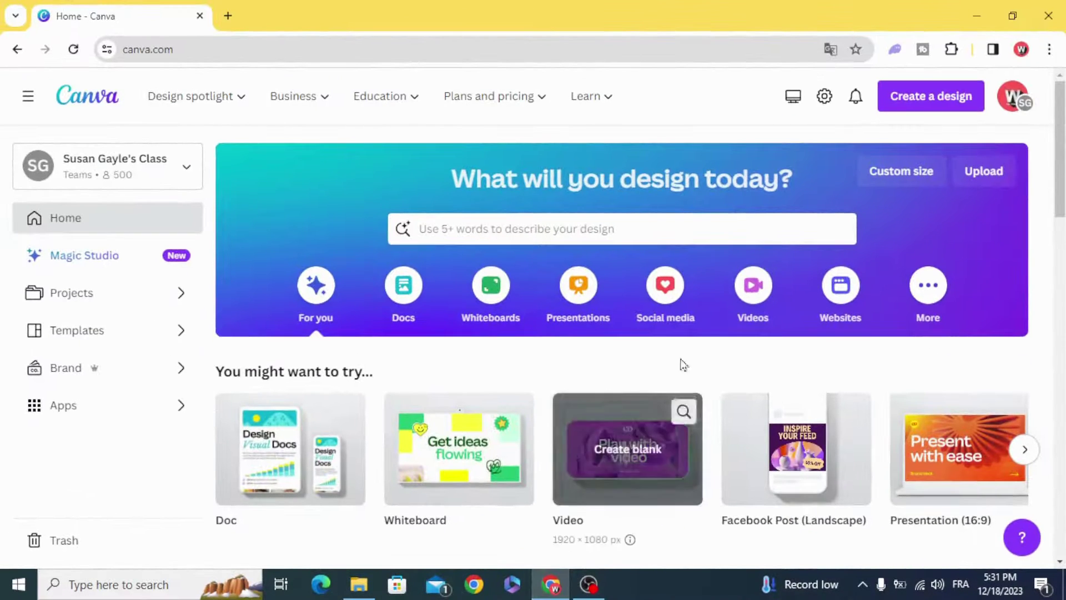
Step: Create a new blank video design from the Videos options
click(753, 285)
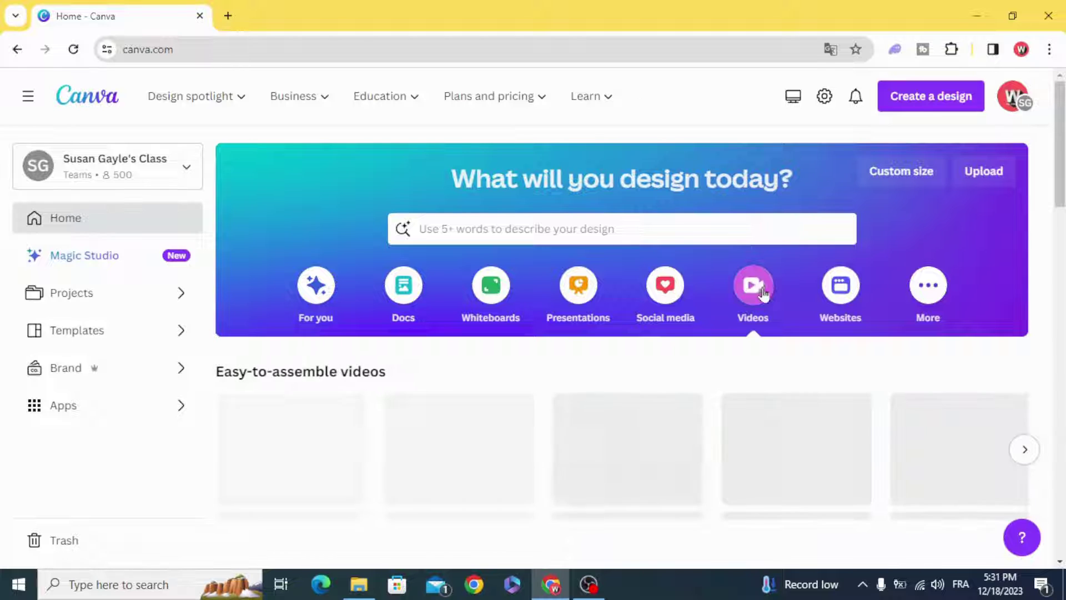
click(263, 463)
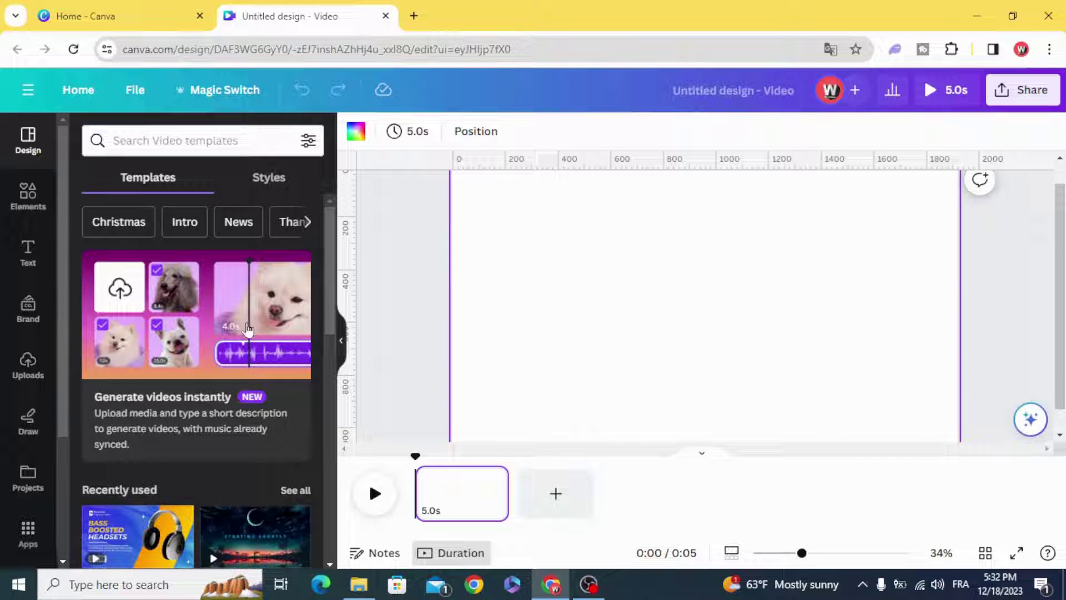
Step: Add a grey circle and a grey pill shape from the full Shapes collection
click(25, 197)
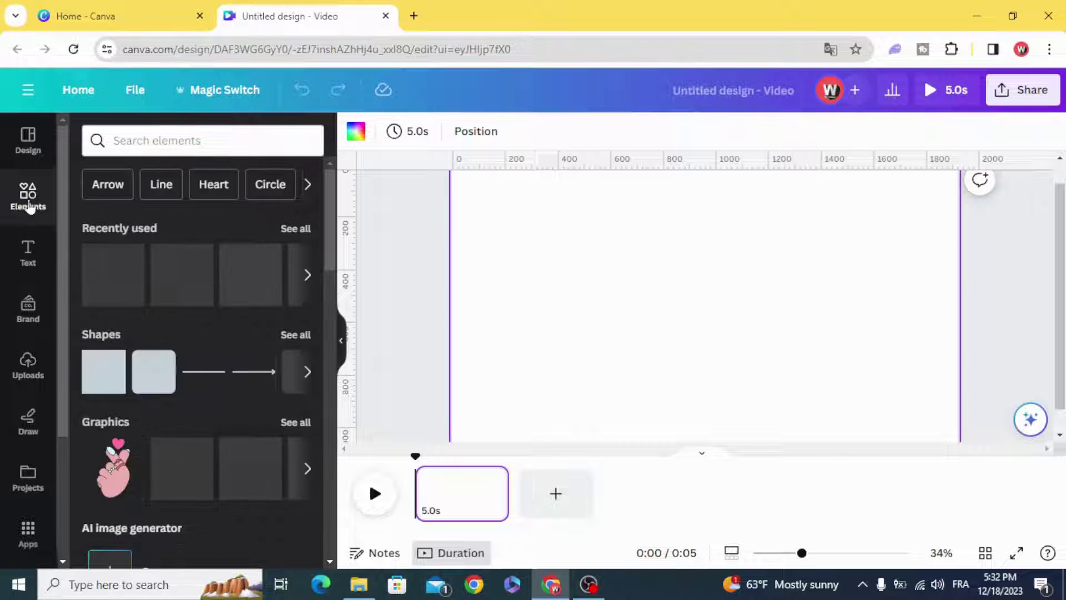
click(287, 340)
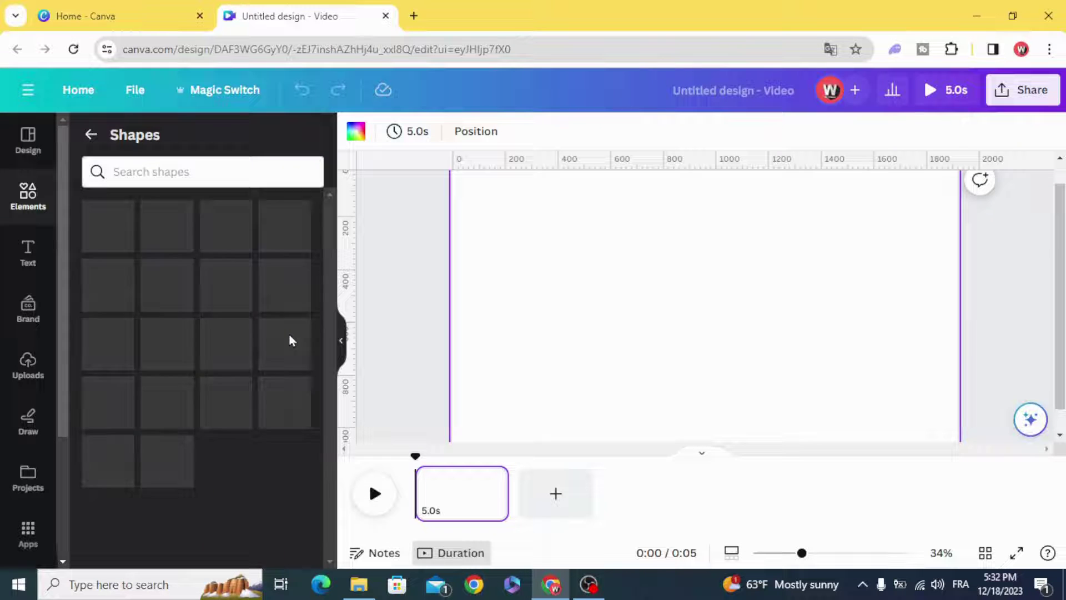
scroll(278, 363, down, 3)
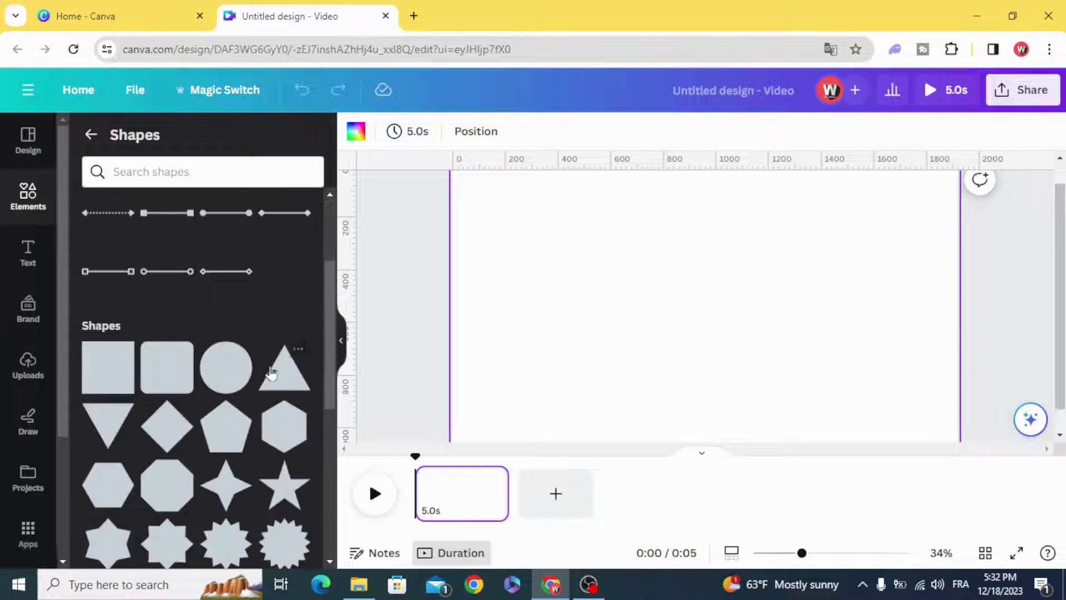
click(215, 376)
scroll(189, 399, down, 5)
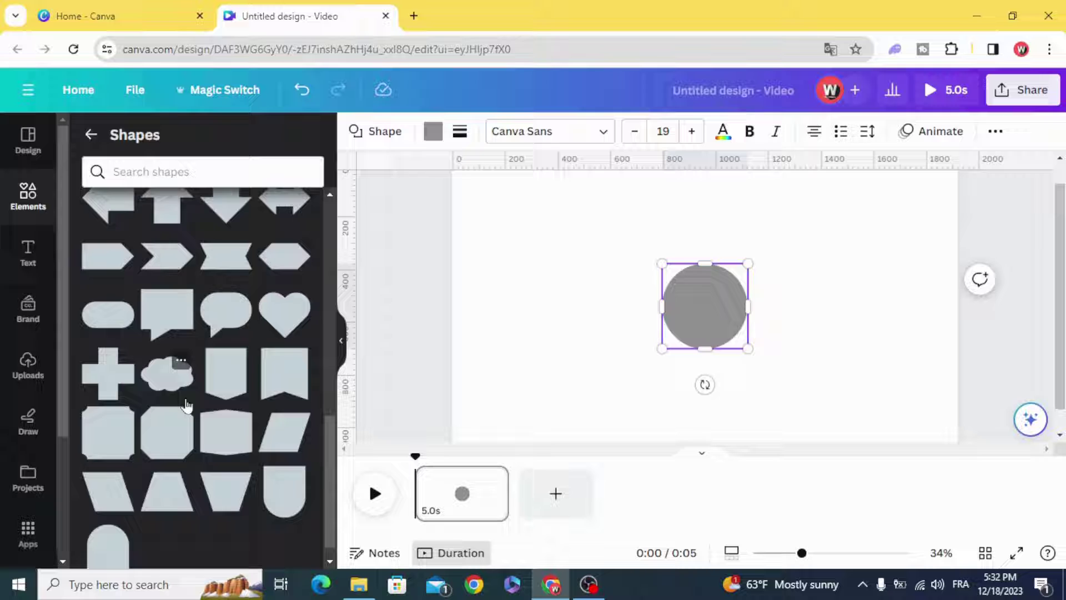
scroll(187, 405, down, 1)
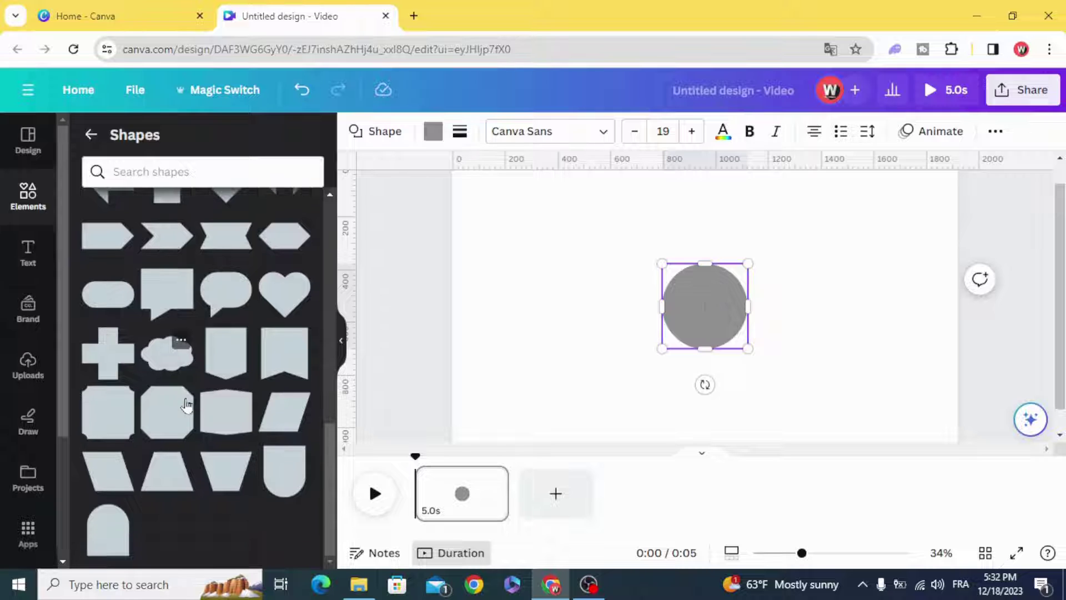
click(101, 294)
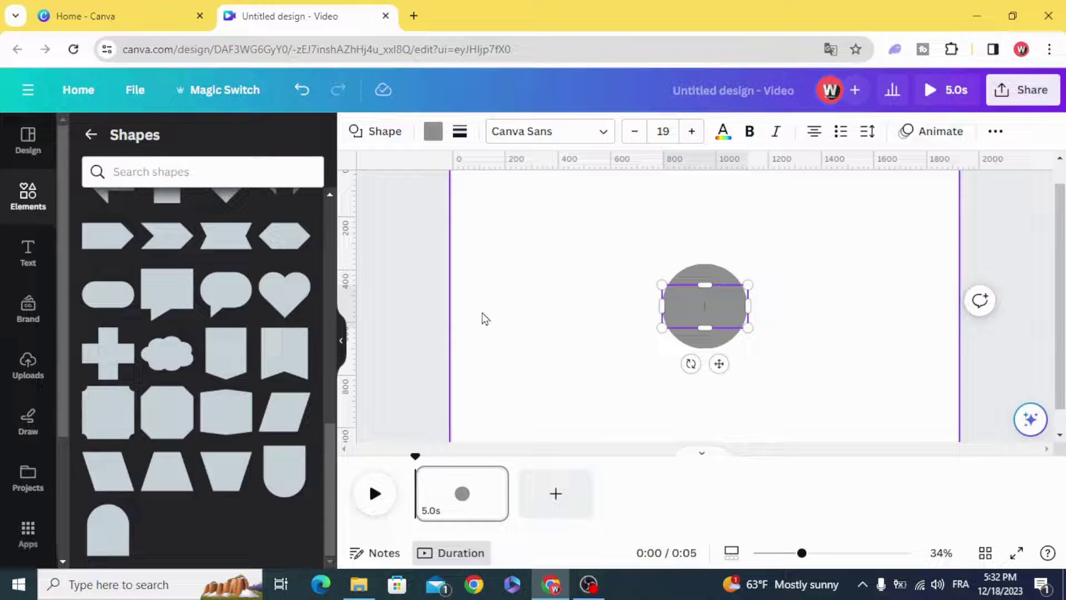
click(588, 324)
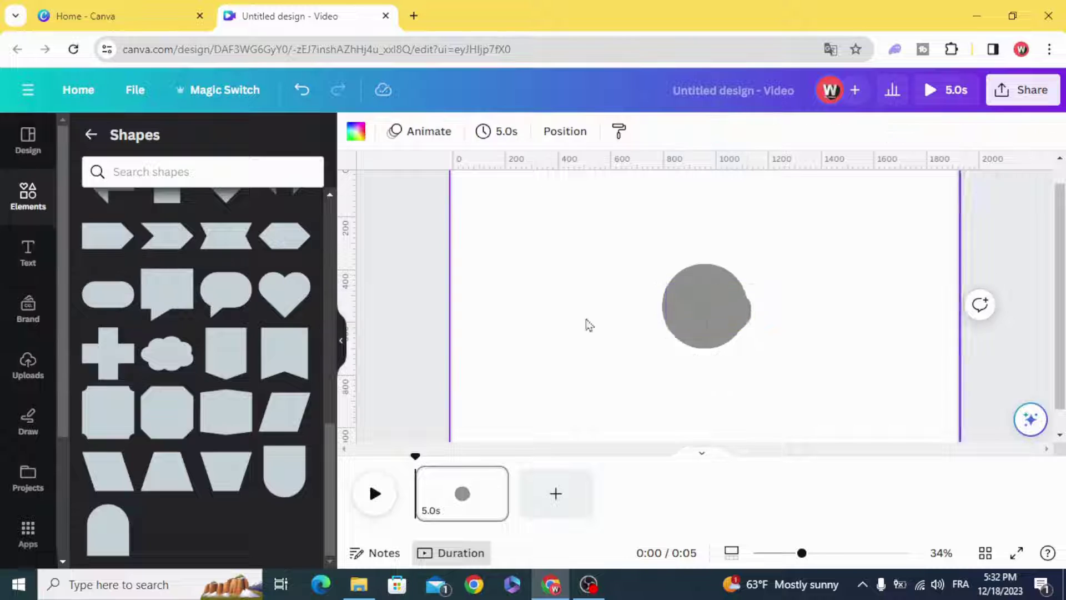
Step: Move the pill left of the circle and rotate it upright
drag(690, 302, 571, 292)
mouse_move(802, 555)
mouse_down()
mouse_move(778, 553)
mouse_move(787, 553)
mouse_up()
click(562, 385)
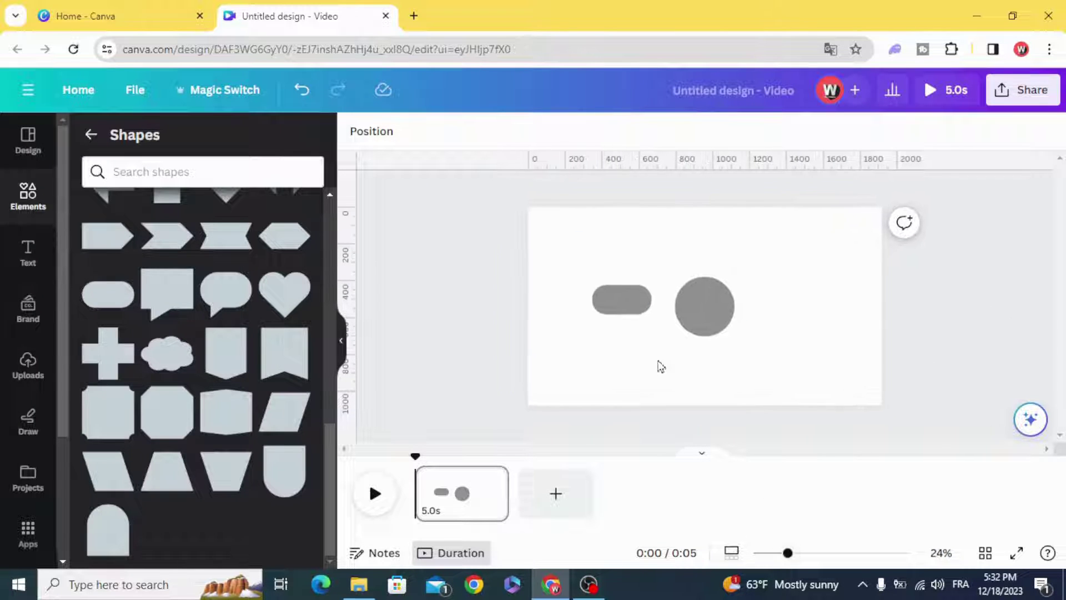
click(621, 299)
drag(607, 350, 576, 350)
Step: Stretch the upright pill into a tall bar reaching lower on the page
drag(586, 294, 594, 293)
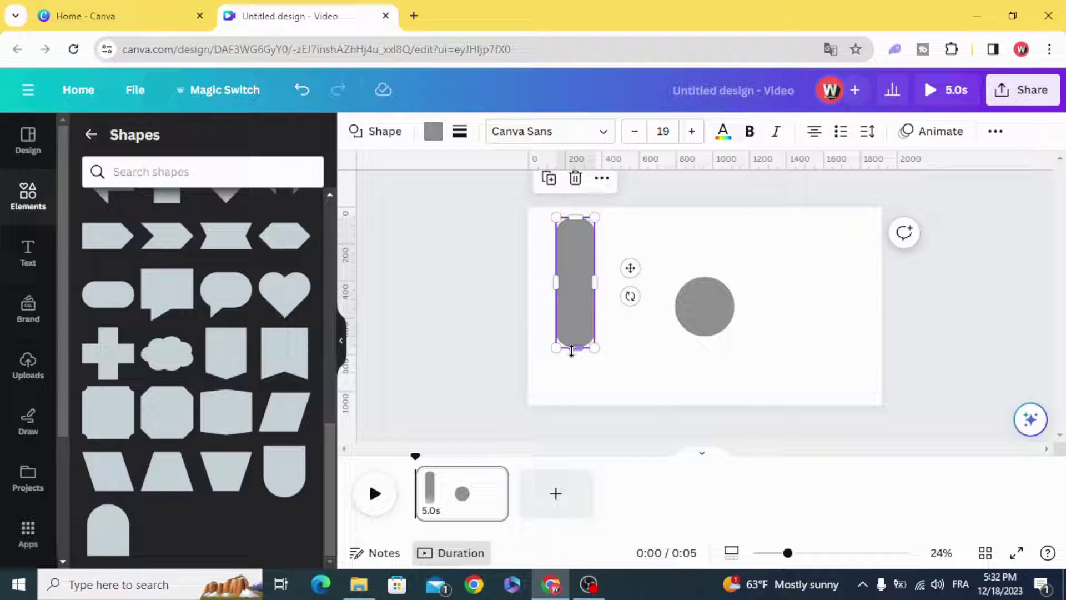
drag(575, 350, 576, 378)
click(427, 369)
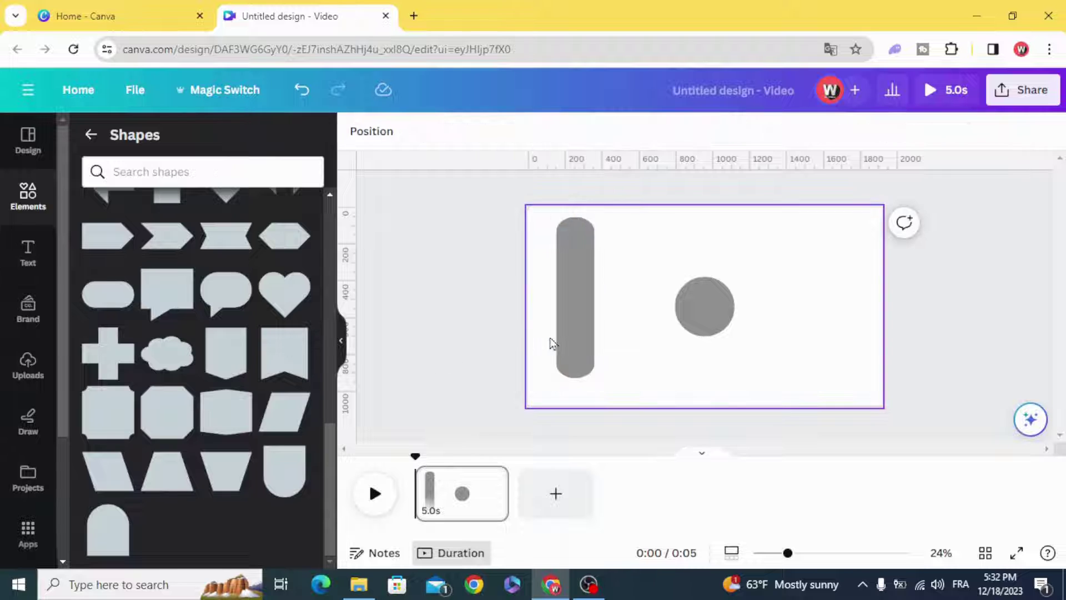
drag(572, 342, 588, 349)
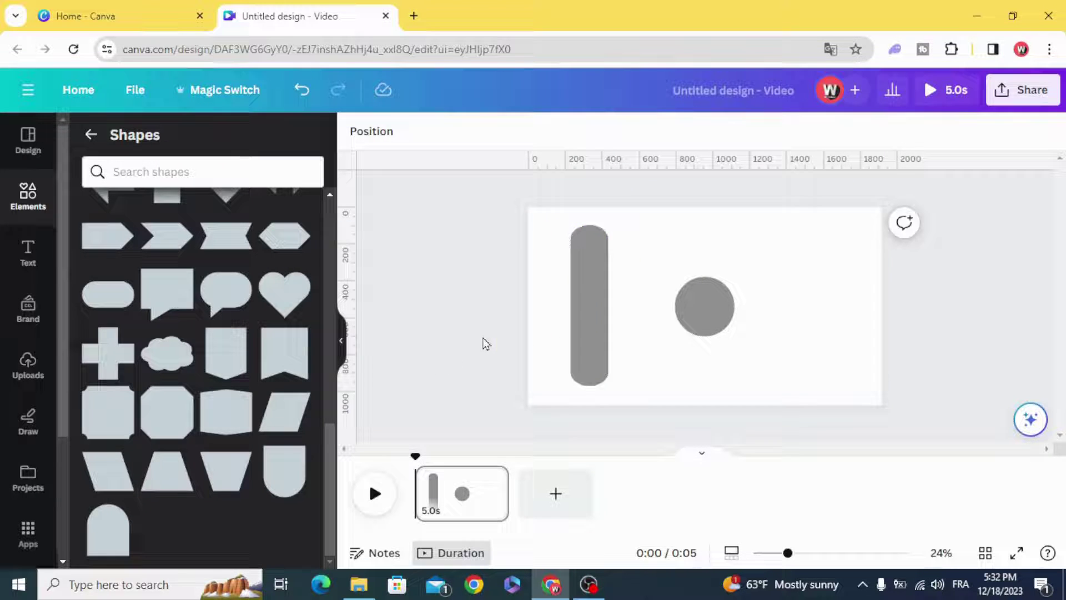
Step: Fill the bar with the blue-to-teal gradient preset
click(429, 134)
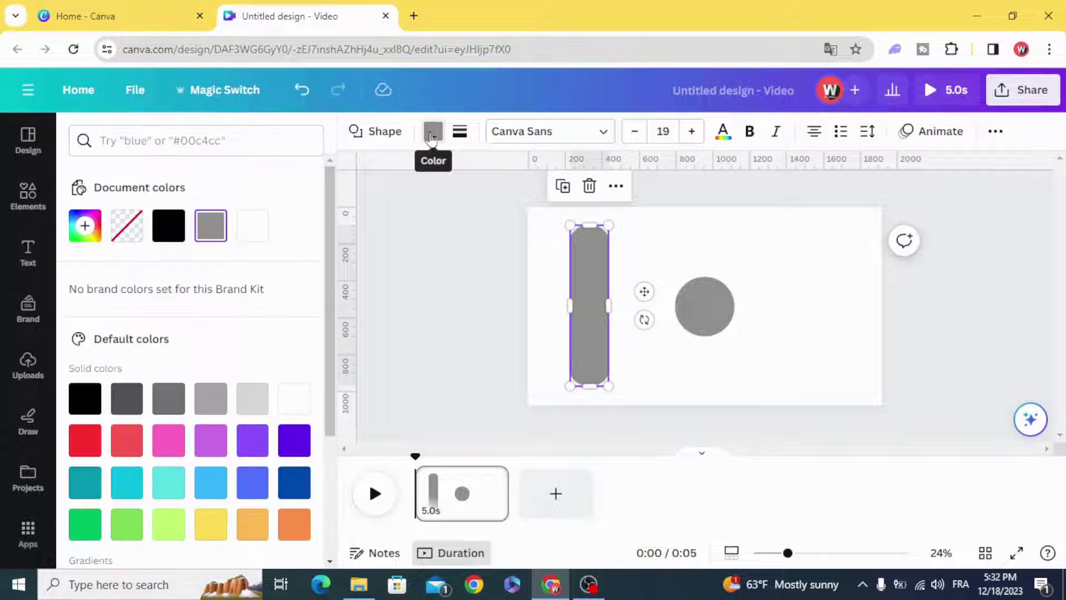
scroll(214, 366, down, 3)
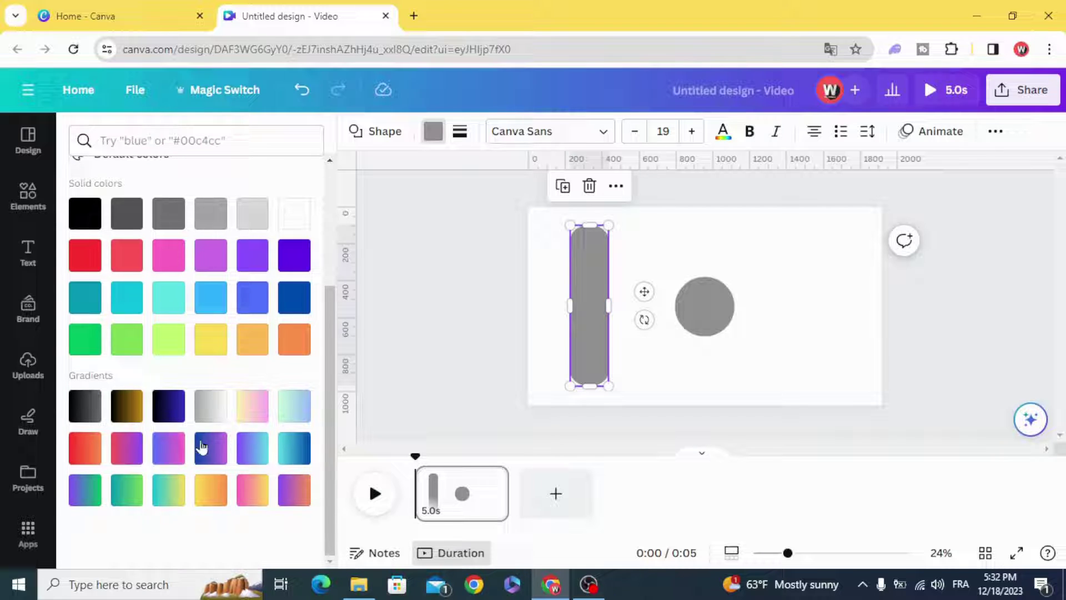
click(295, 448)
Step: Move the grey circle onto the bar's lower end
scroll(178, 413, up, 5)
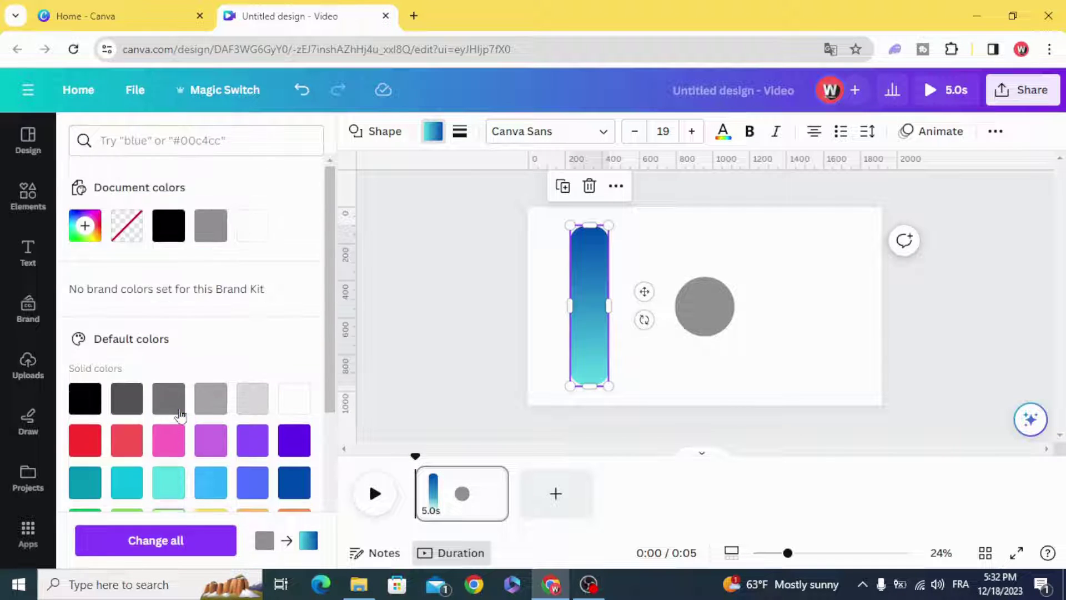
click(450, 343)
drag(706, 303, 626, 365)
Step: Shrink the circle onto the bar's bottom and bring it forward in front of the bar
drag(649, 326, 611, 362)
right_click(614, 361)
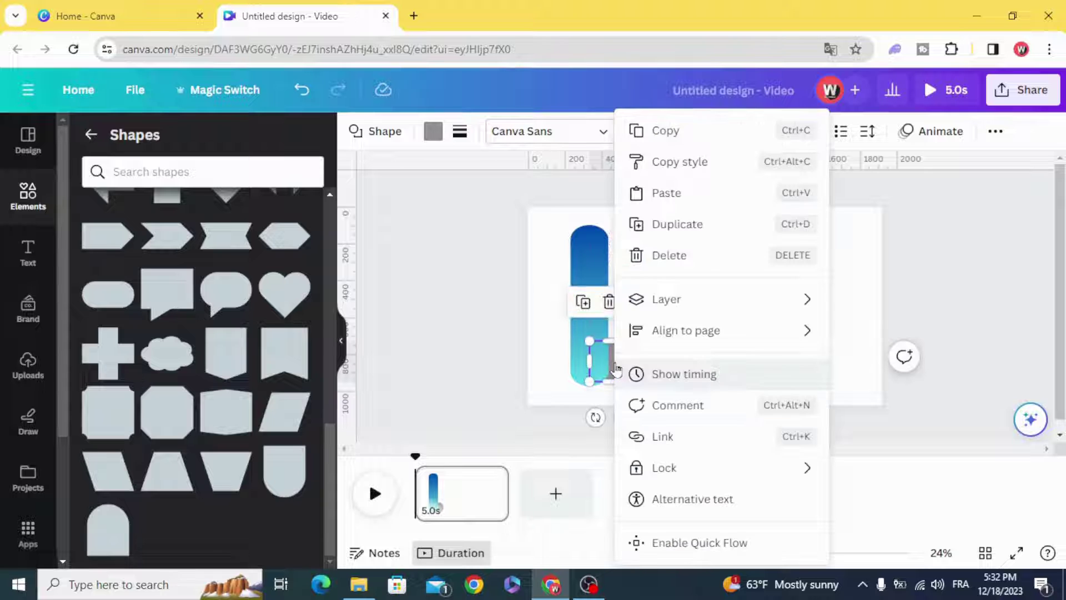
mouse_move(705, 304)
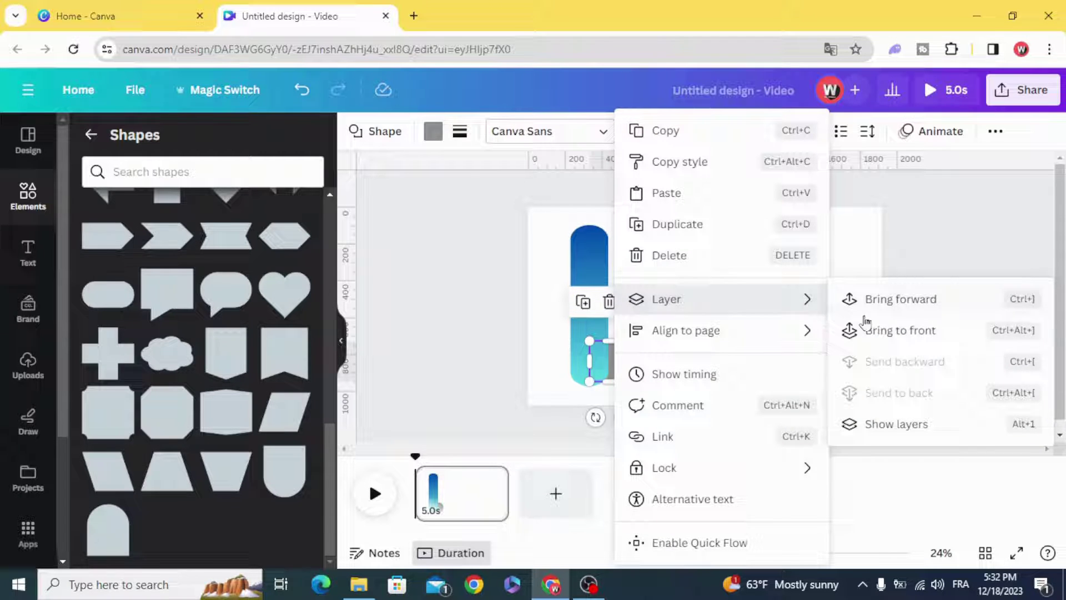
click(948, 306)
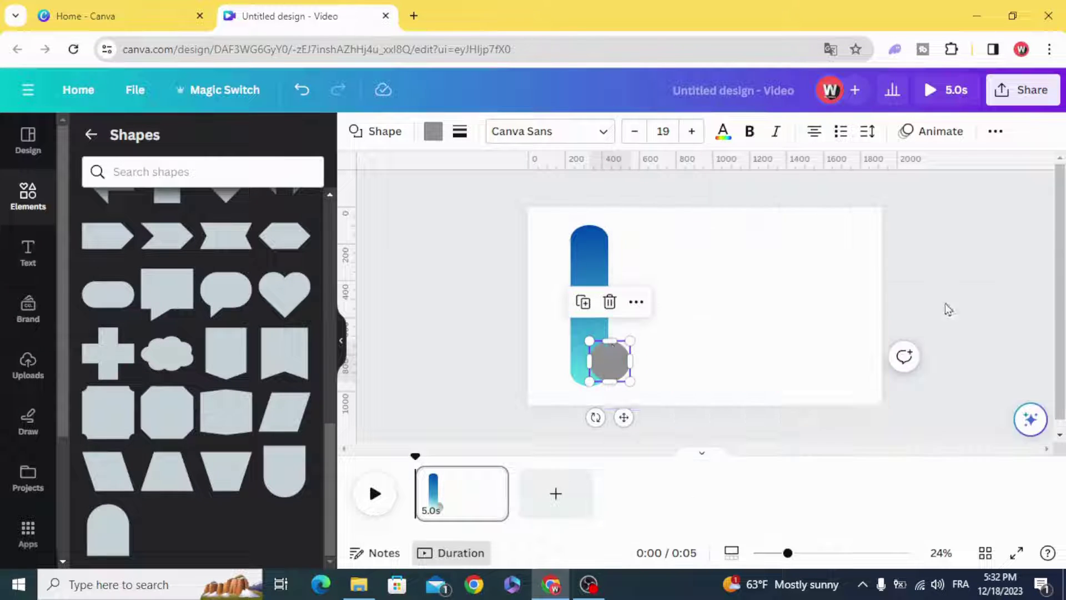
Step: Align the circle with the bottom end of the bar
click(518, 365)
click(607, 359)
drag(607, 359, 591, 367)
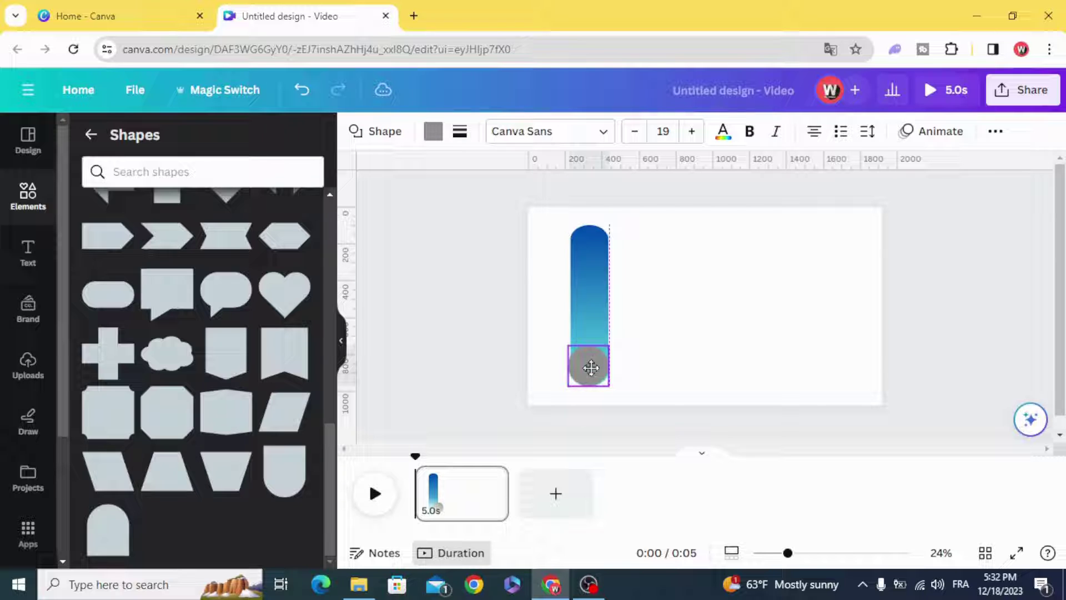
click(513, 344)
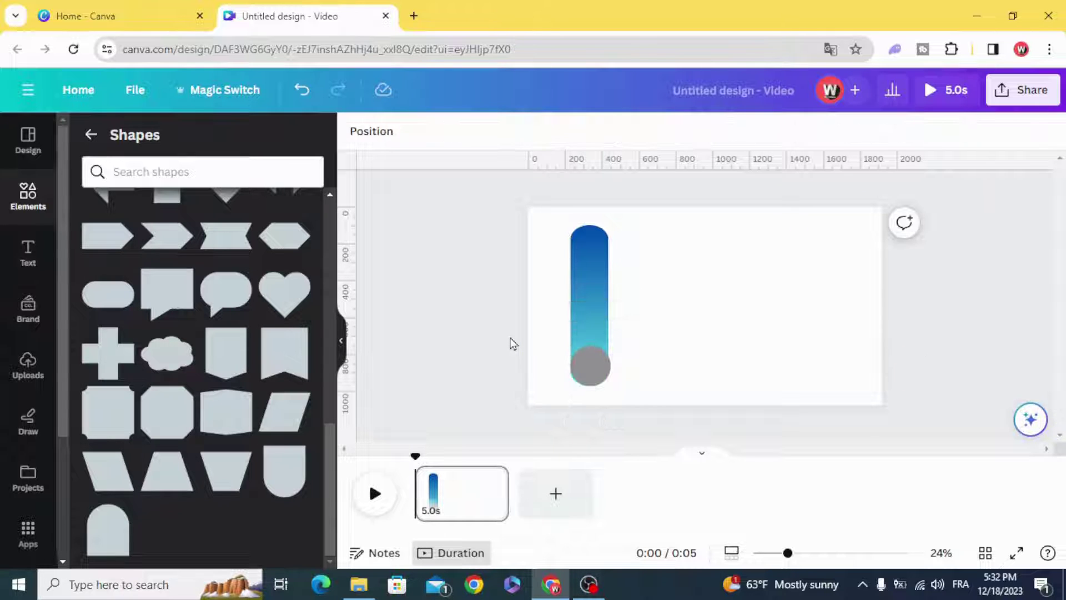
drag(788, 553, 809, 553)
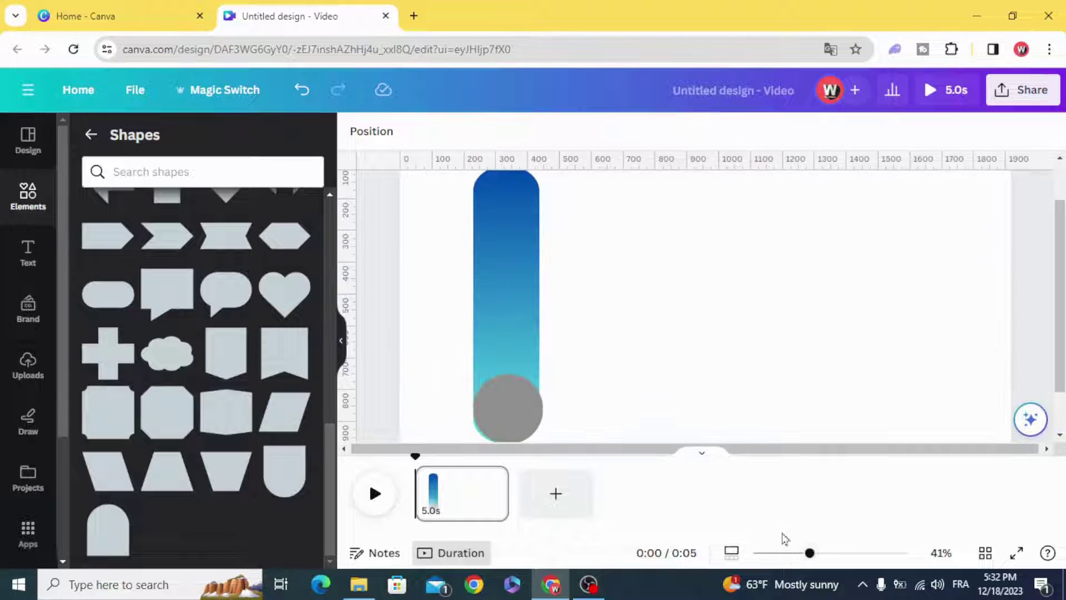
Step: Resize the circle to 214×214 so it matches the bar's width
click(511, 414)
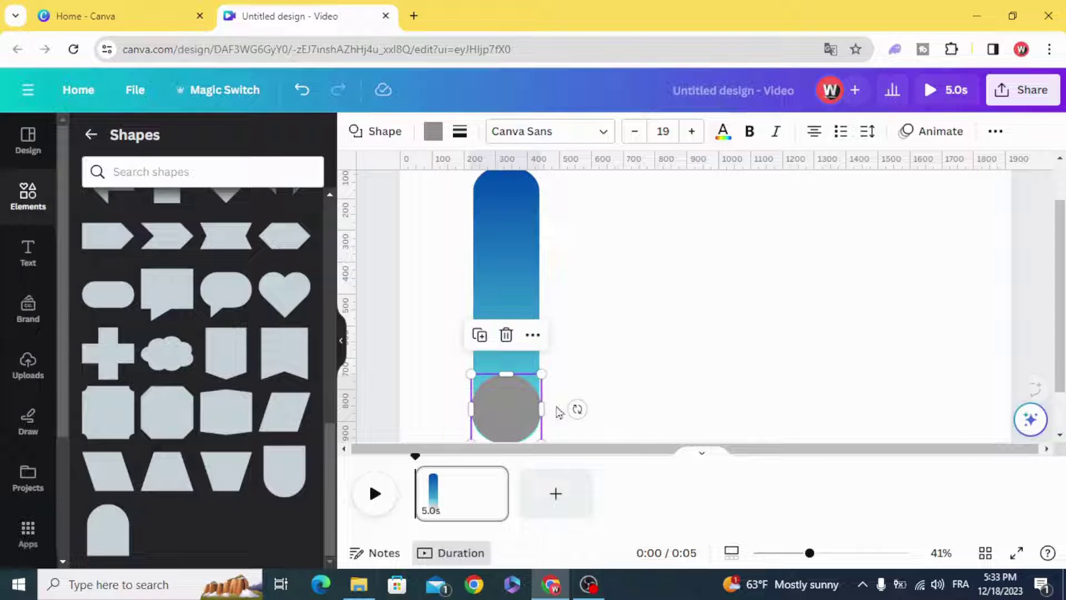
scroll(500, 389, down, 2)
click(460, 351)
click(494, 354)
scroll(495, 356, down, 2)
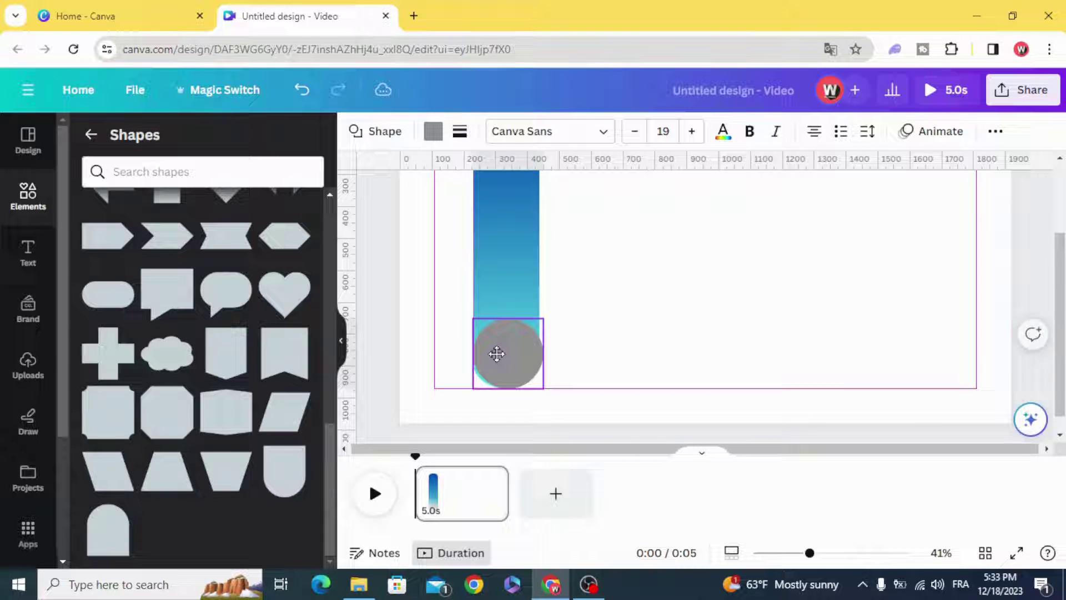
drag(523, 346, 525, 348)
click(641, 341)
click(545, 380)
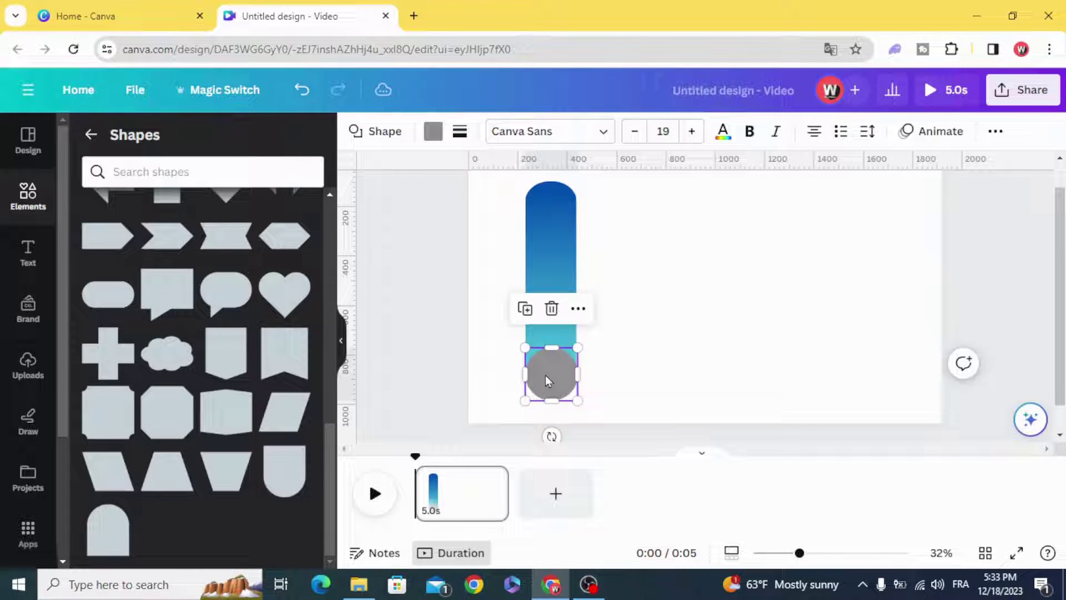
click(628, 297)
click(551, 360)
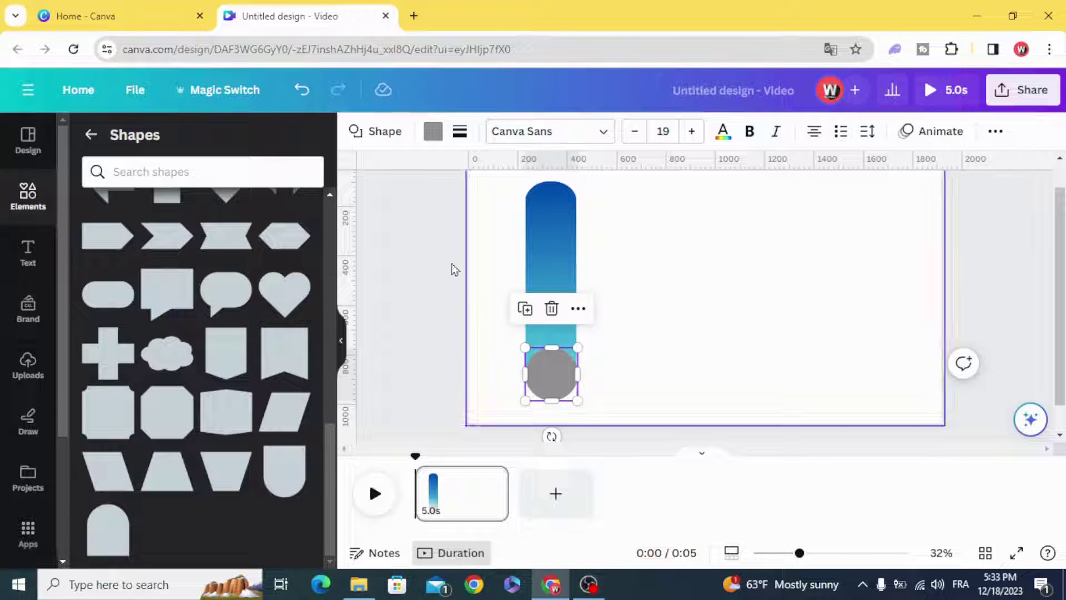
Step: Fill the bottom circle with the bar's dark blue using the eyedropper
click(434, 133)
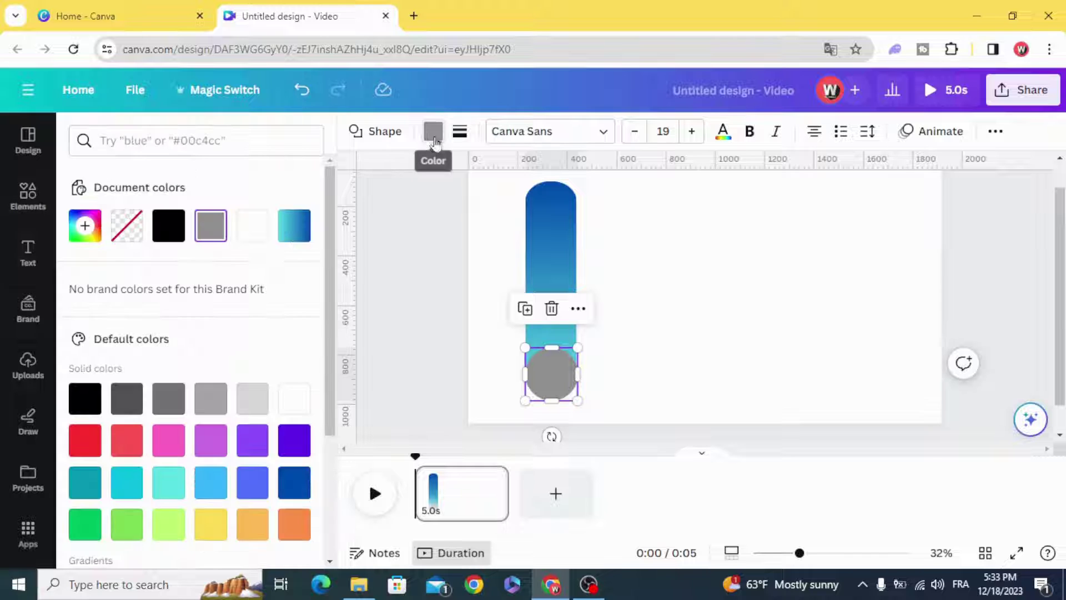
click(85, 225)
click(283, 423)
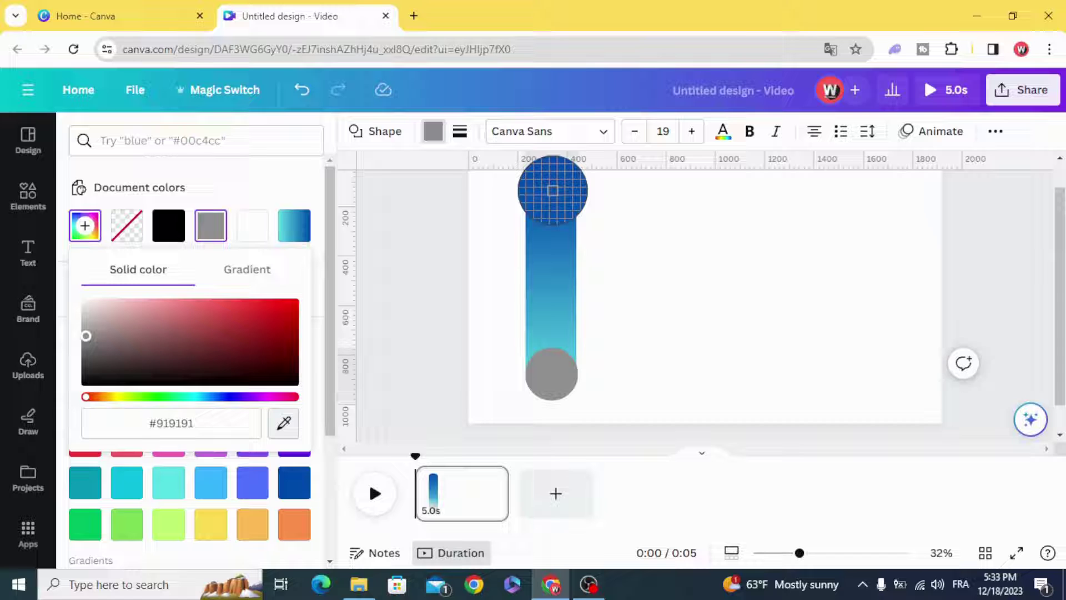
click(553, 191)
click(460, 276)
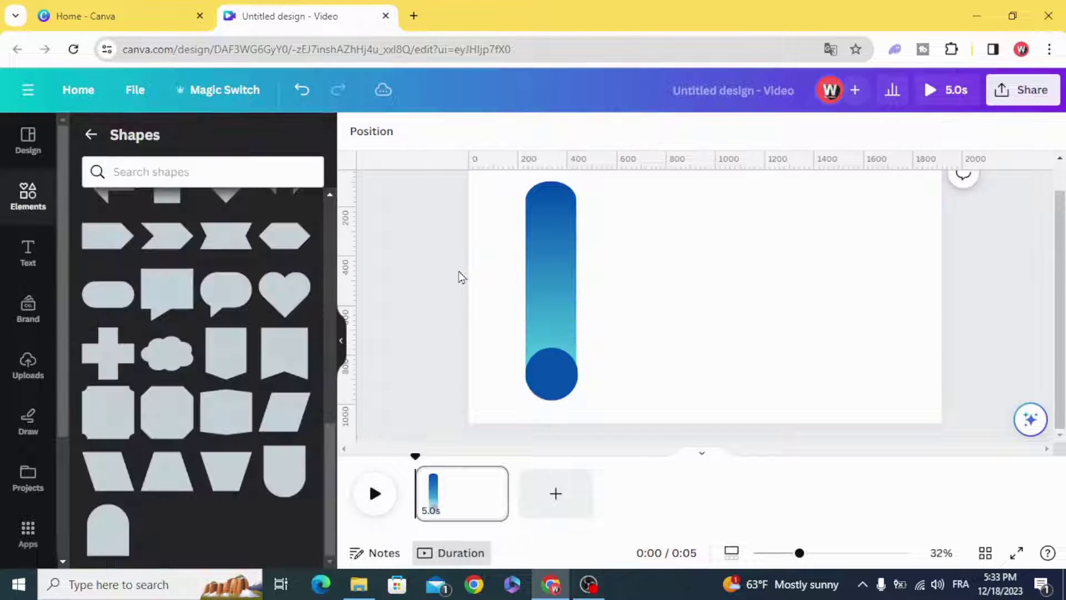
drag(800, 552, 786, 552)
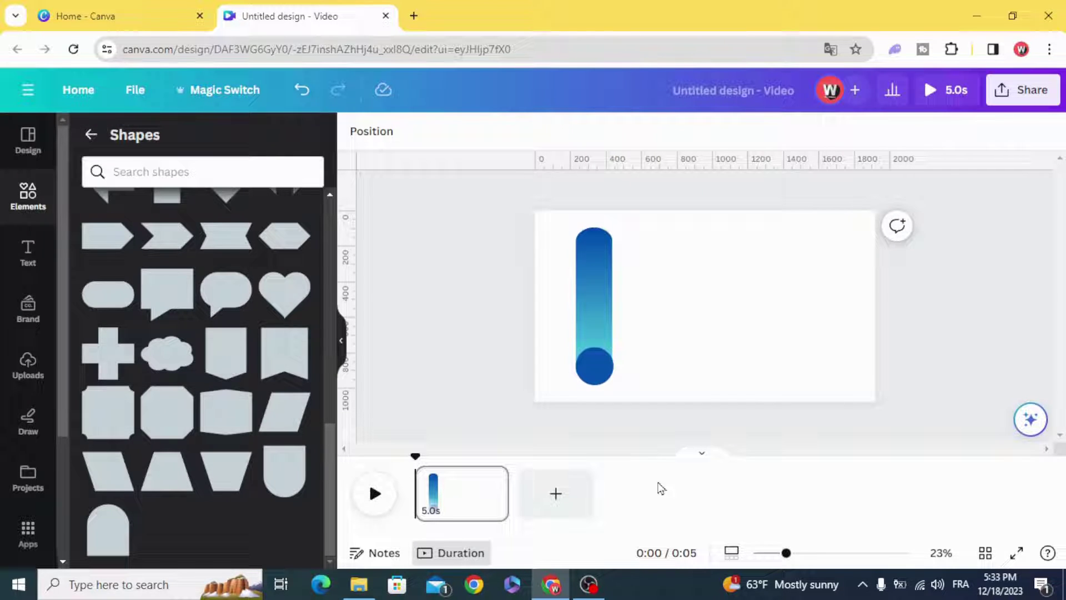
Step: Select the bar and circle together and duplicate them three times, placing copies to the right
drag(512, 231, 637, 387)
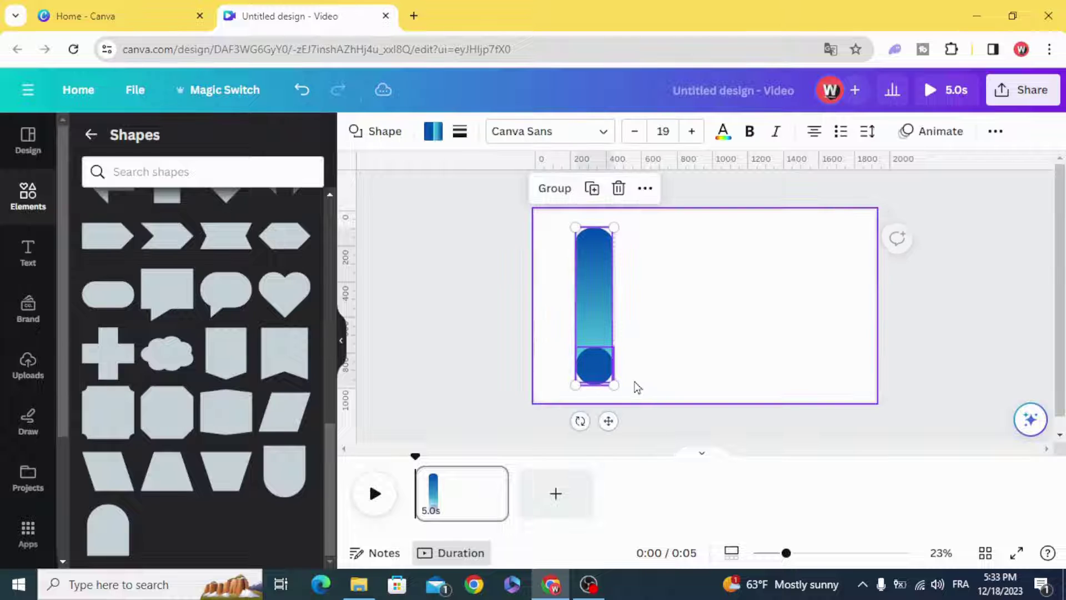
click(592, 188)
drag(604, 281, 664, 271)
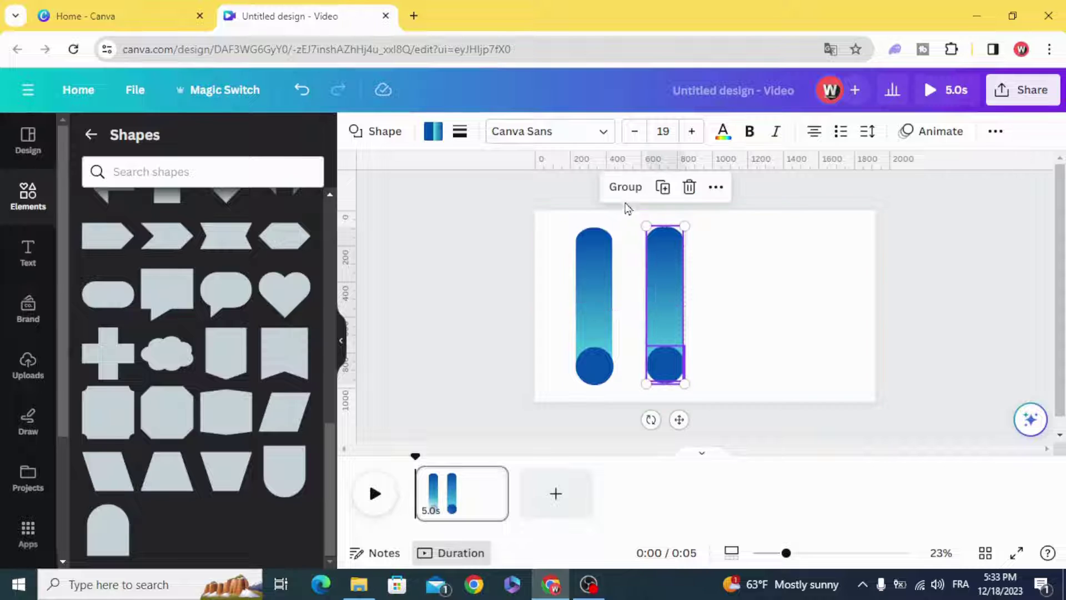
click(662, 187)
click(733, 185)
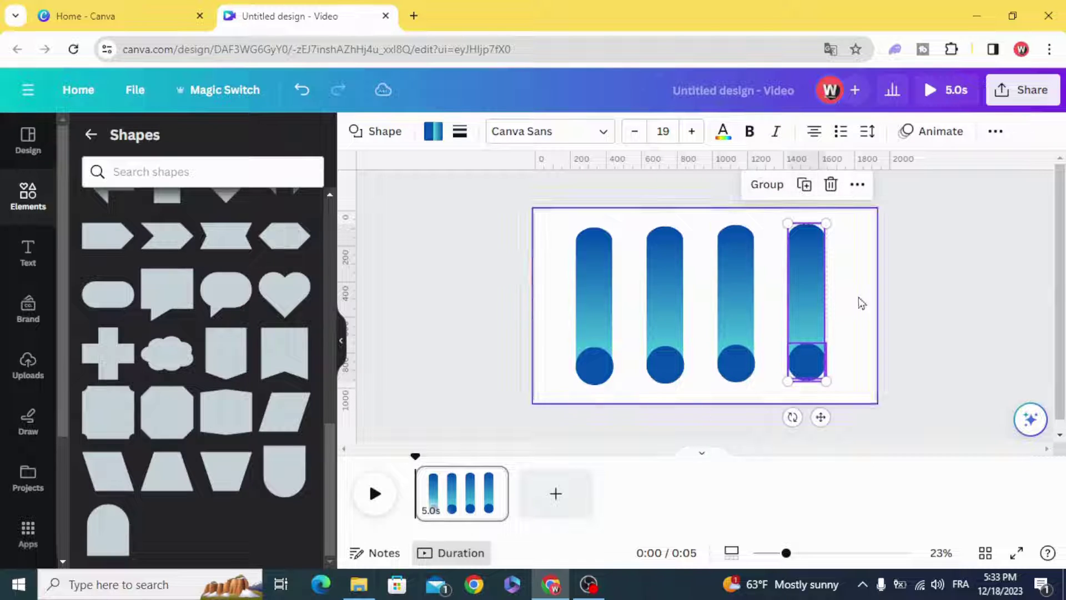
Step: Apply the red-orange gradient to the second bar and shift its orange stop
click(659, 275)
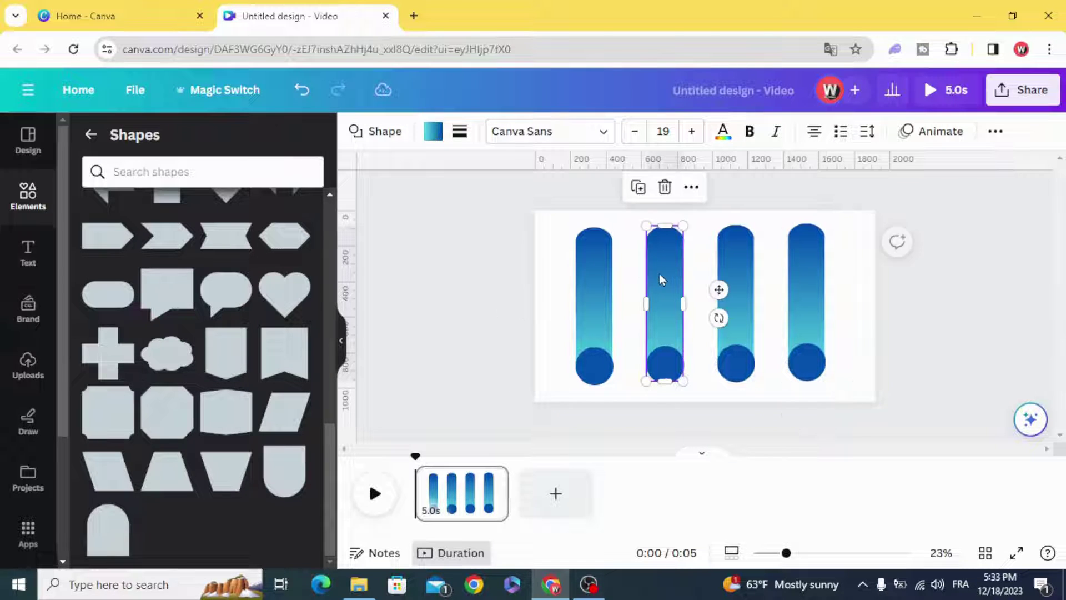
click(427, 142)
scroll(84, 366, down, 3)
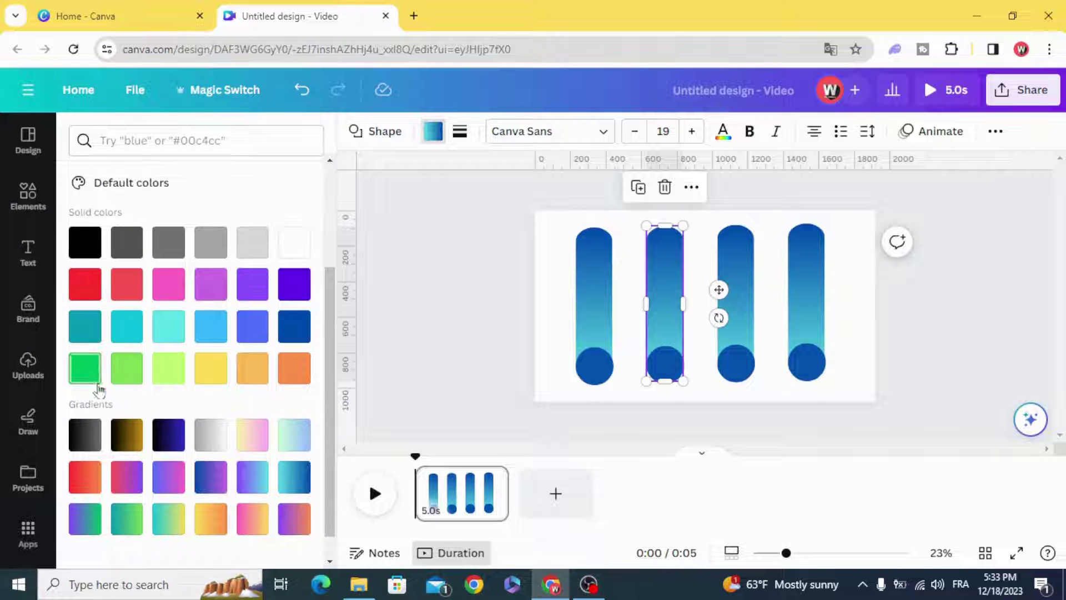
click(83, 478)
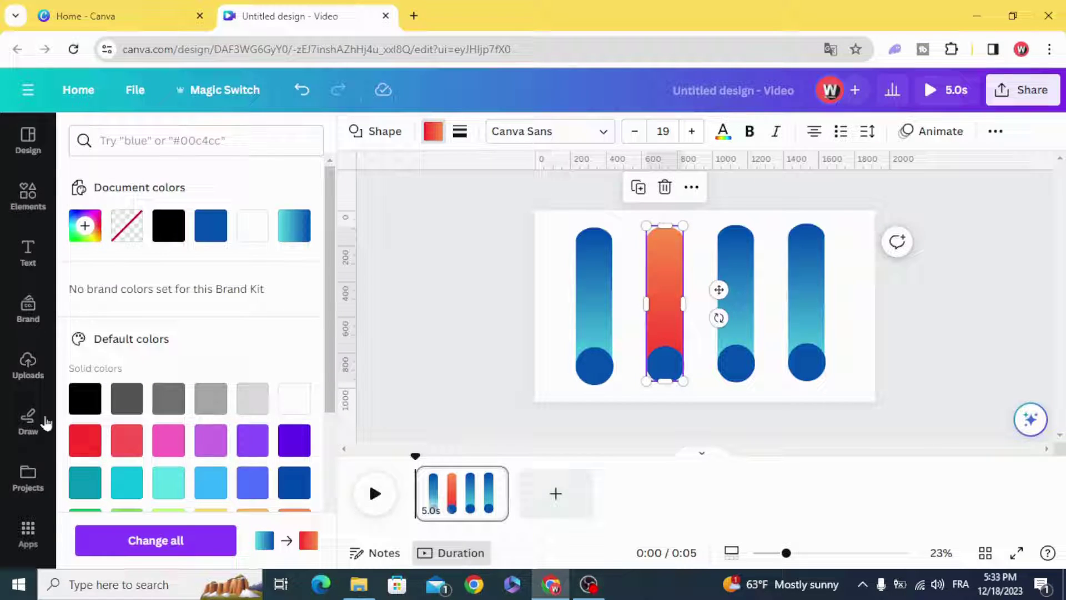
click(85, 227)
drag(135, 340, 84, 343)
click(445, 307)
Step: Fill the second bar's circle with the bar's red via the eyedropper
click(674, 368)
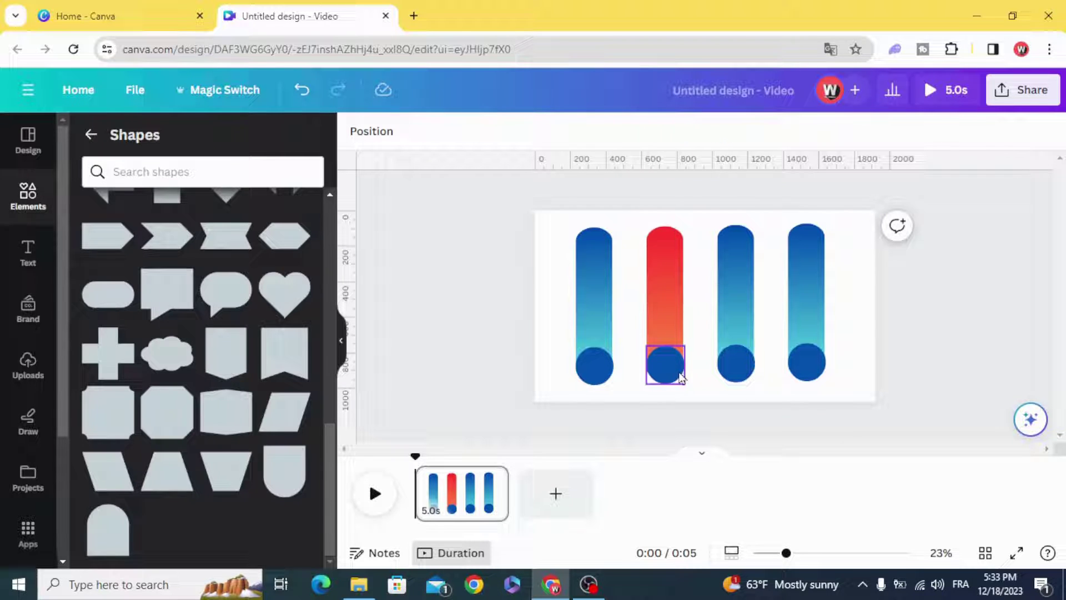
click(433, 132)
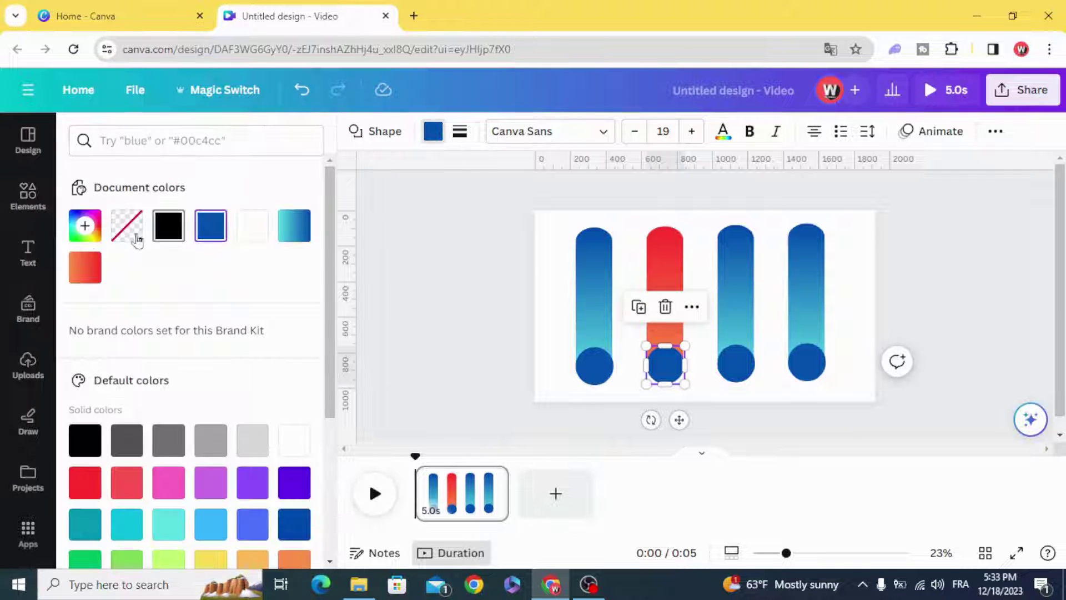
click(84, 226)
key(Escape)
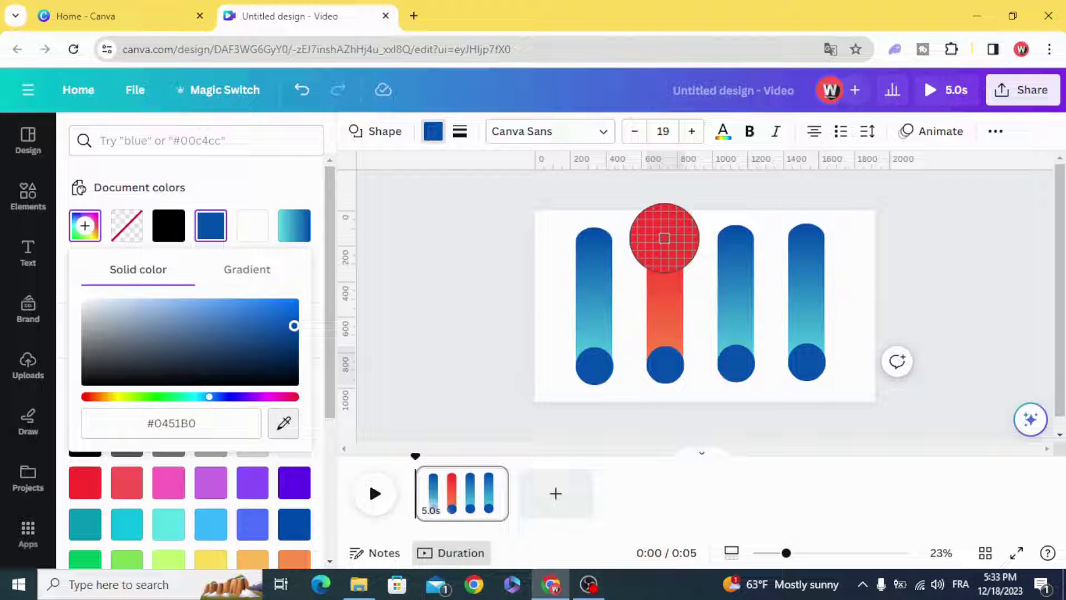
click(666, 238)
click(488, 304)
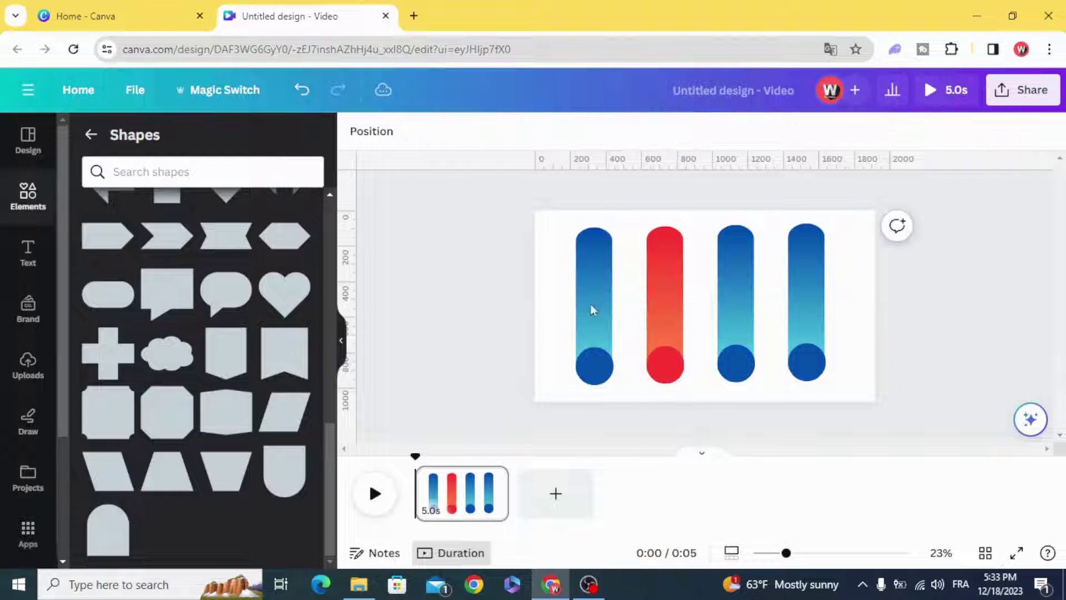
Step: Apply the teal-green gradient to the third bar
click(726, 289)
click(434, 133)
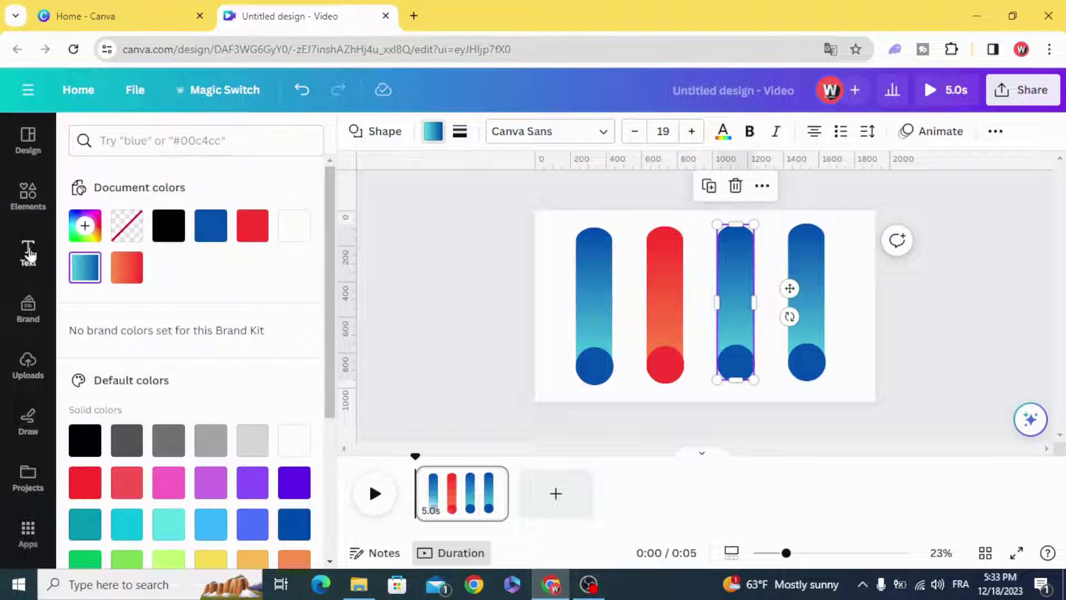
click(84, 227)
scroll(111, 433, down, 5)
scroll(108, 429, up, 3)
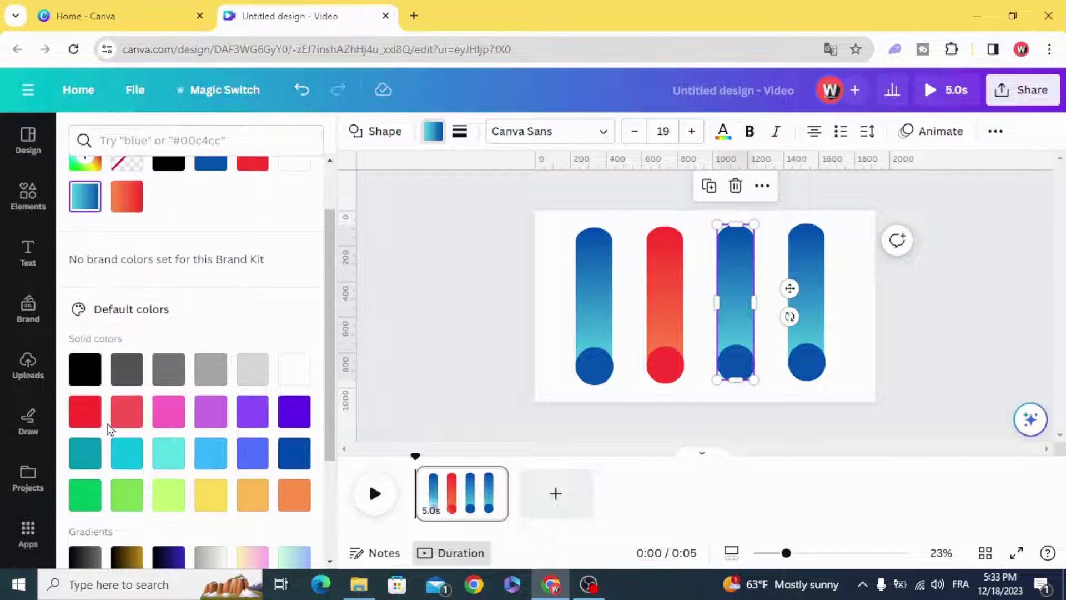
scroll(109, 430, down, 3)
click(135, 494)
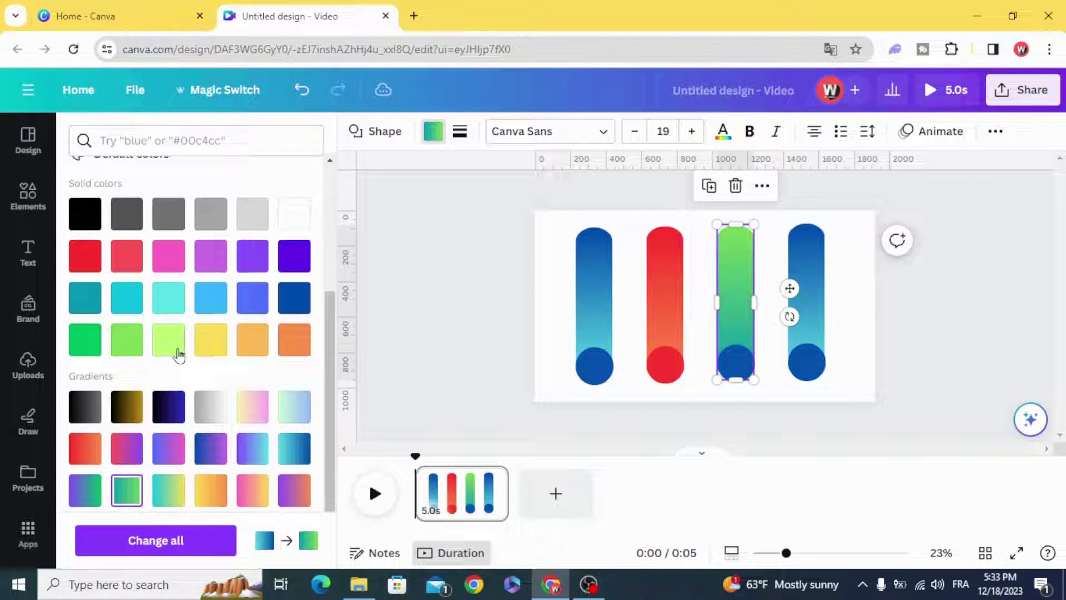
scroll(83, 226, up, 4)
click(84, 226)
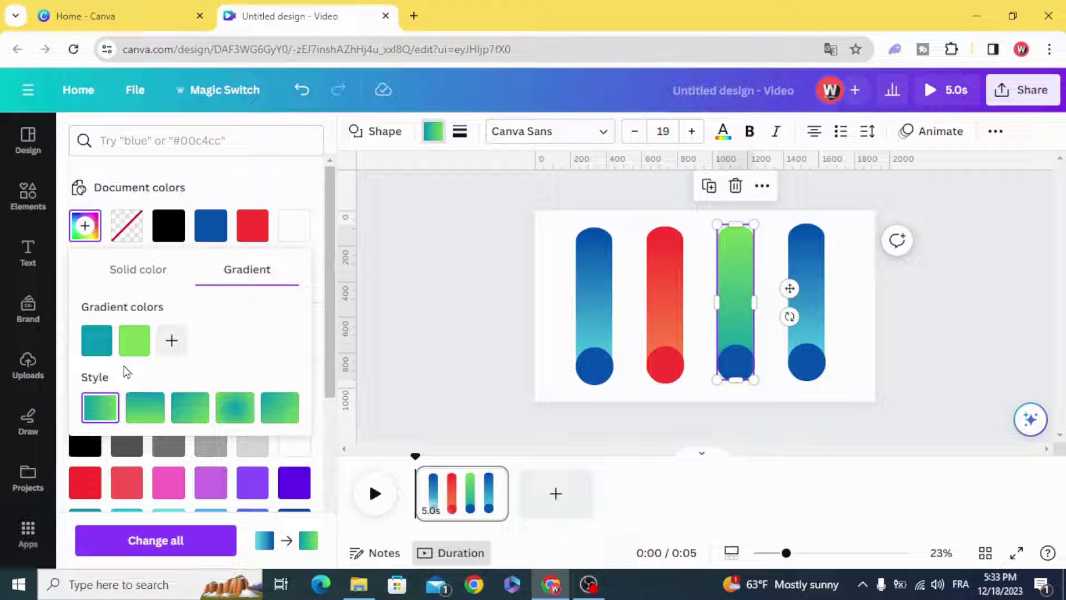
click(450, 310)
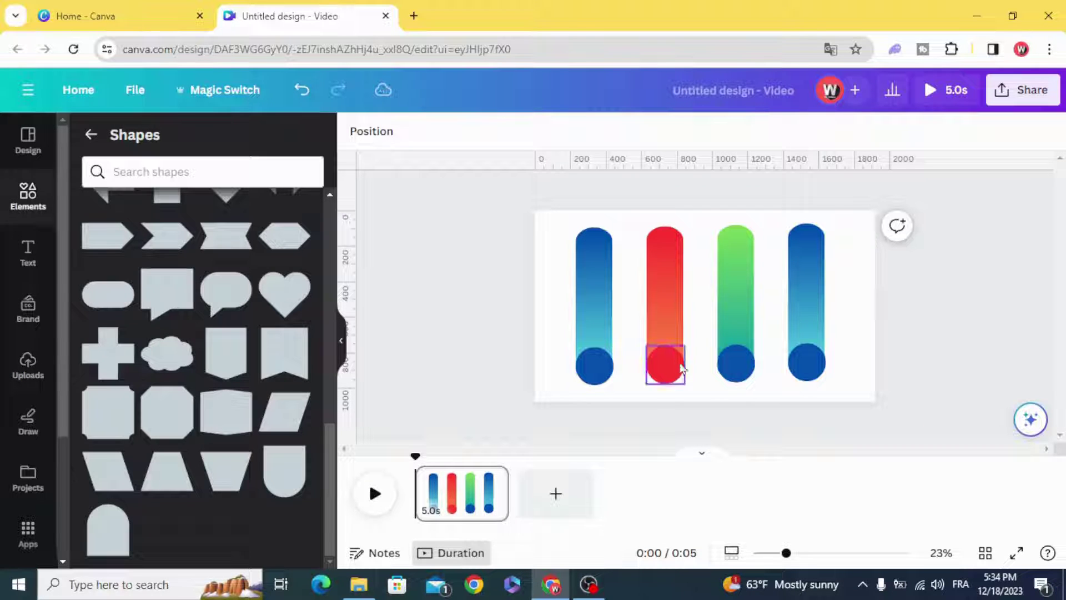
Step: Fill the third bar's circle with the bar's green via the eyedropper
click(743, 368)
click(434, 131)
click(84, 225)
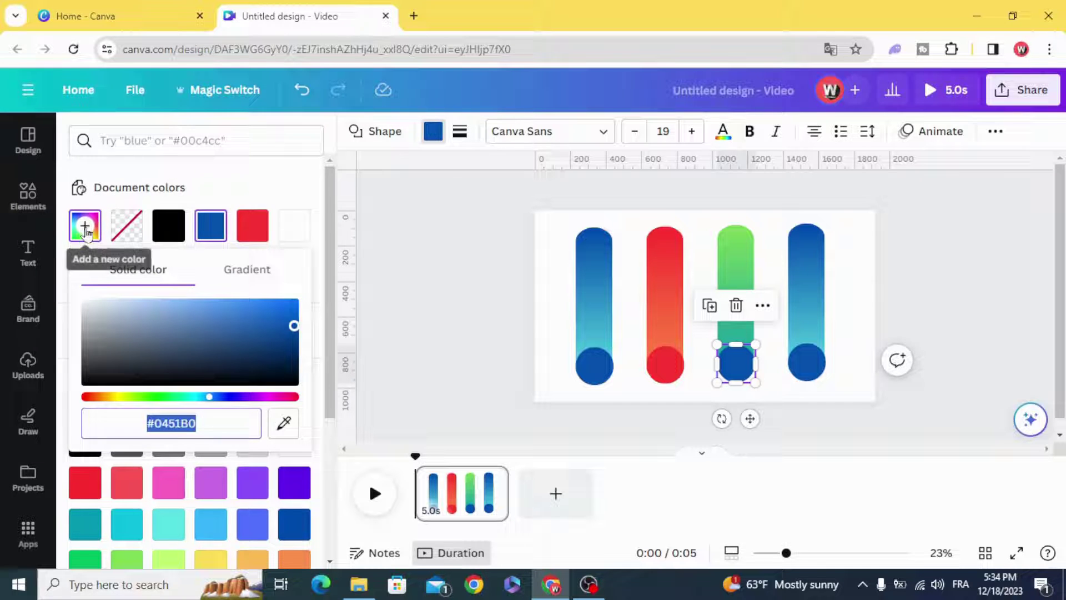
click(284, 423)
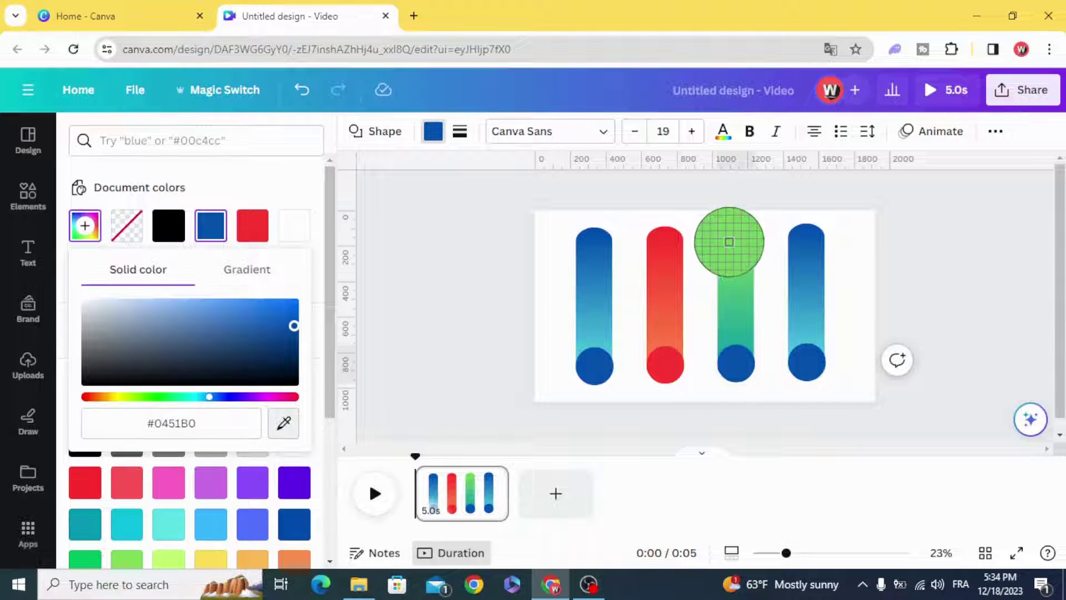
click(728, 239)
click(452, 312)
Step: Apply the purple-pink gradient to the fourth bar
click(809, 271)
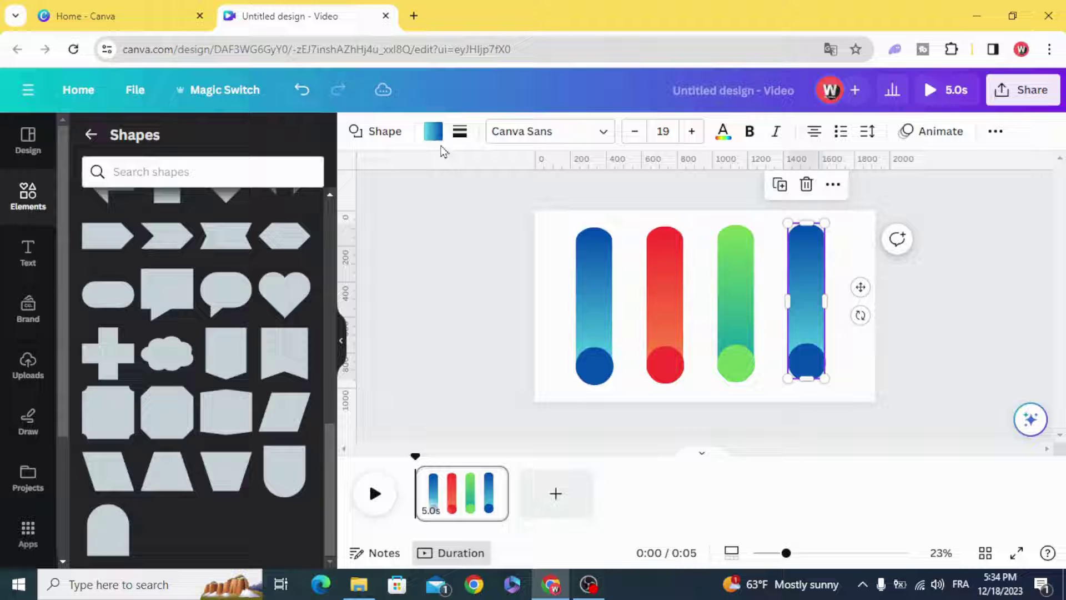
click(434, 132)
click(81, 211)
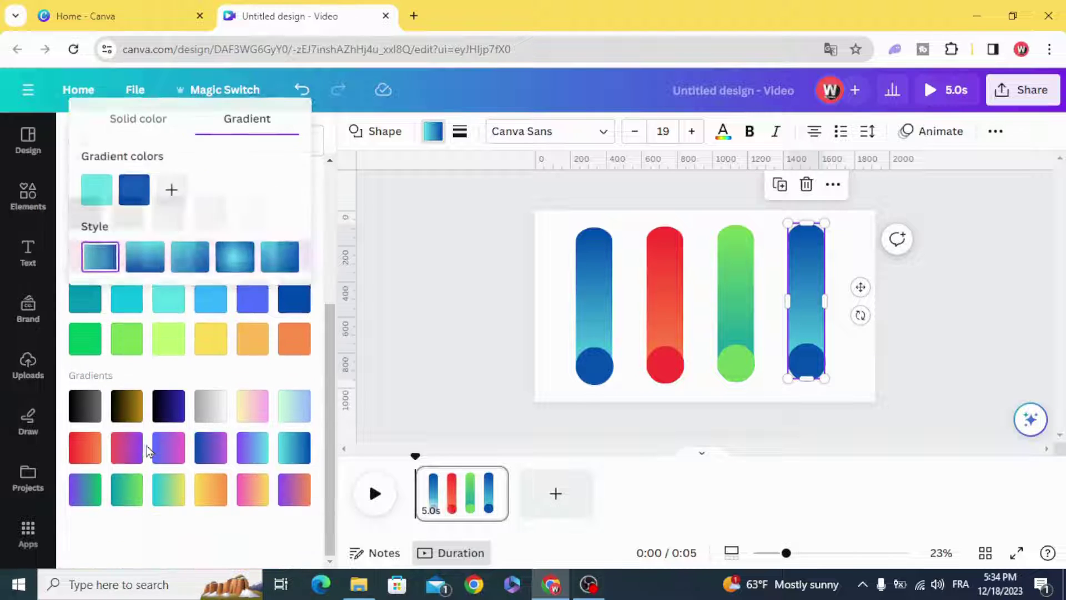
scroll(150, 450, down, 3)
click(125, 448)
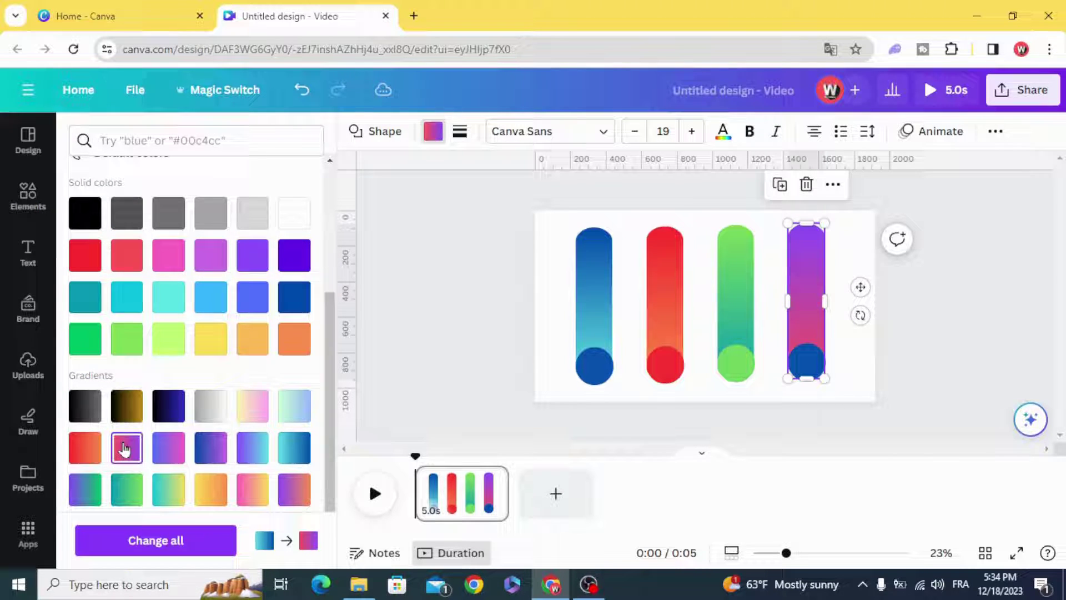
Step: Fill the fourth bar's circle with the bar's purple via the eyedropper
click(807, 361)
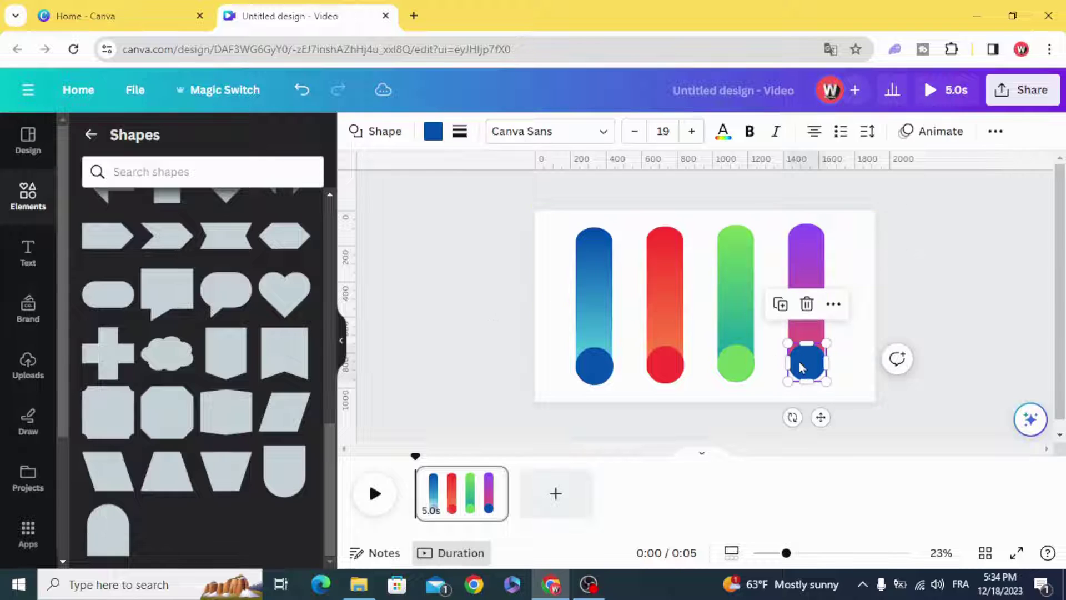
click(433, 133)
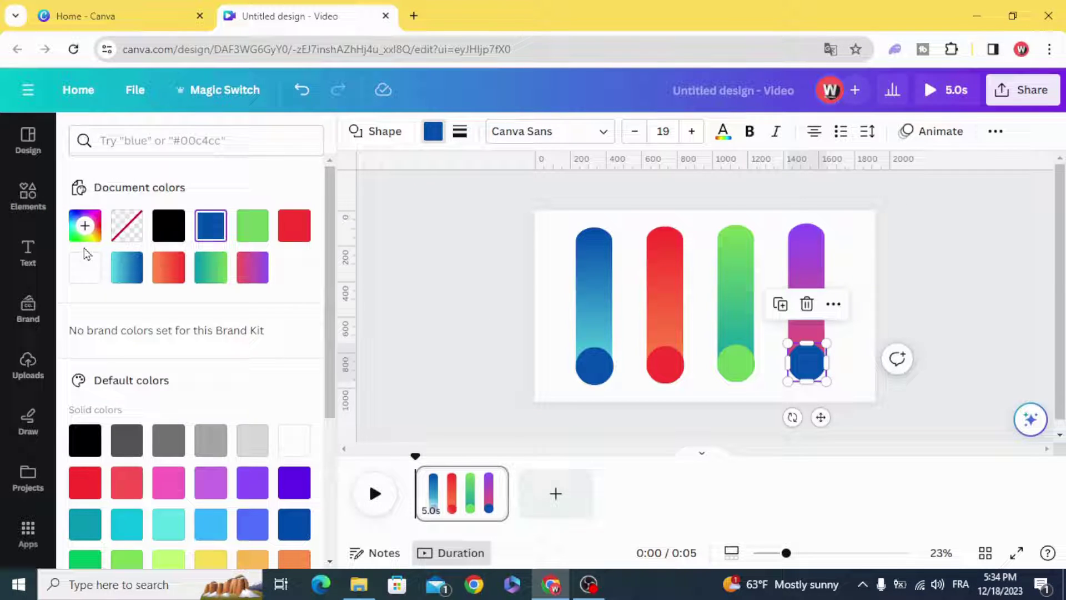
click(84, 227)
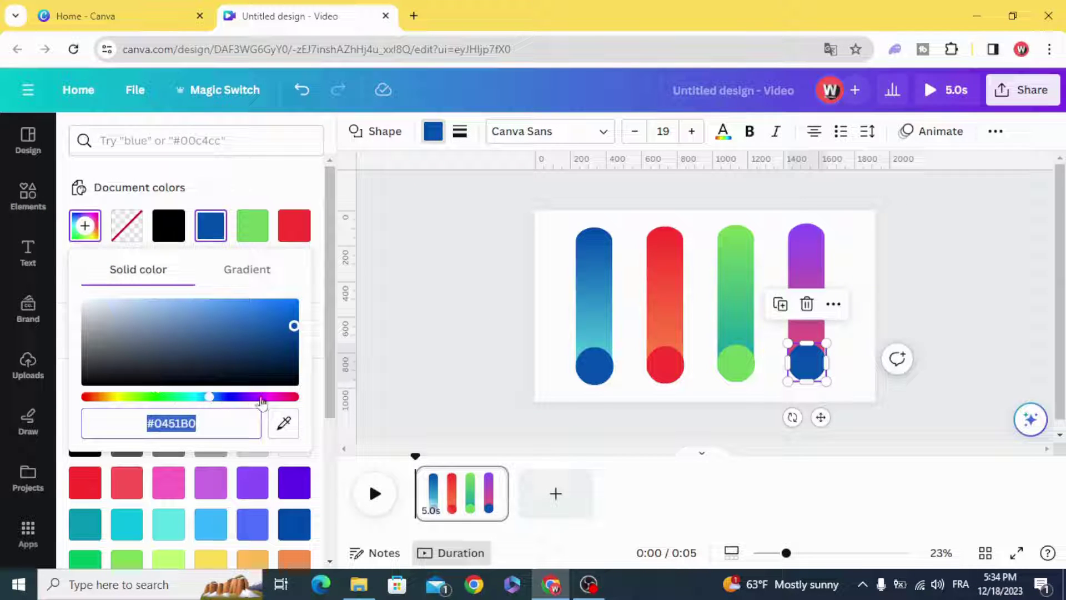
click(86, 239)
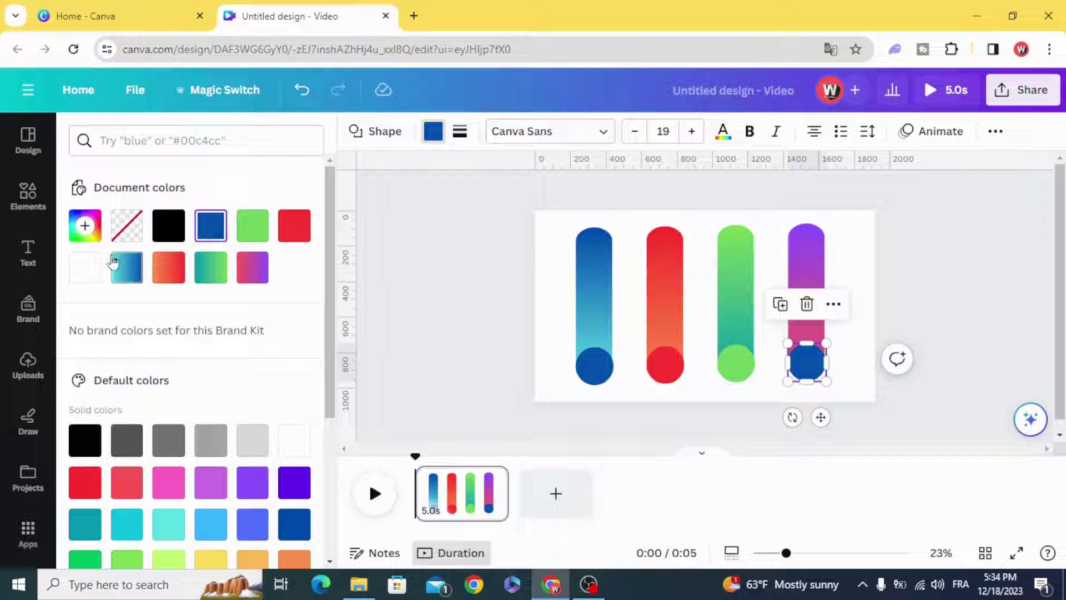
click(85, 239)
click(283, 426)
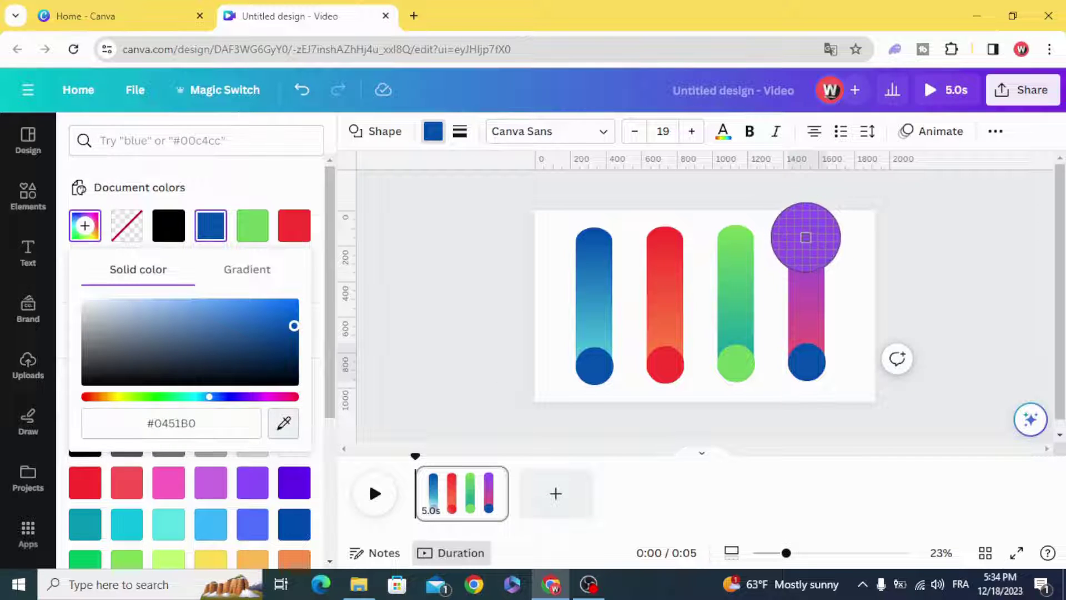
click(804, 235)
click(469, 320)
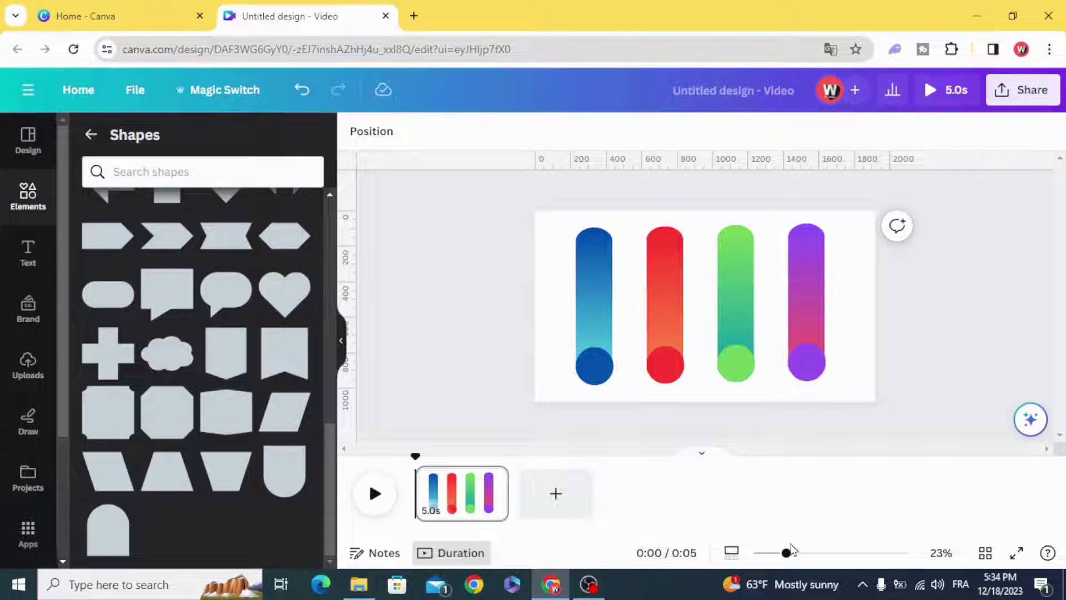
Step: Add a square shape and stretch it into a wide bar across the page
drag(791, 550, 790, 552)
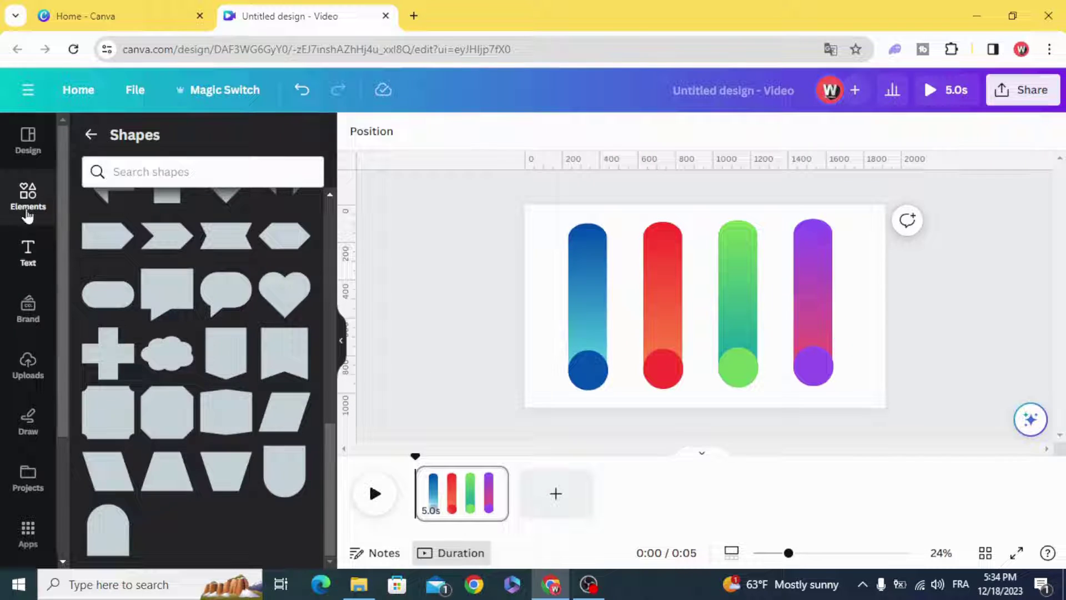
click(90, 134)
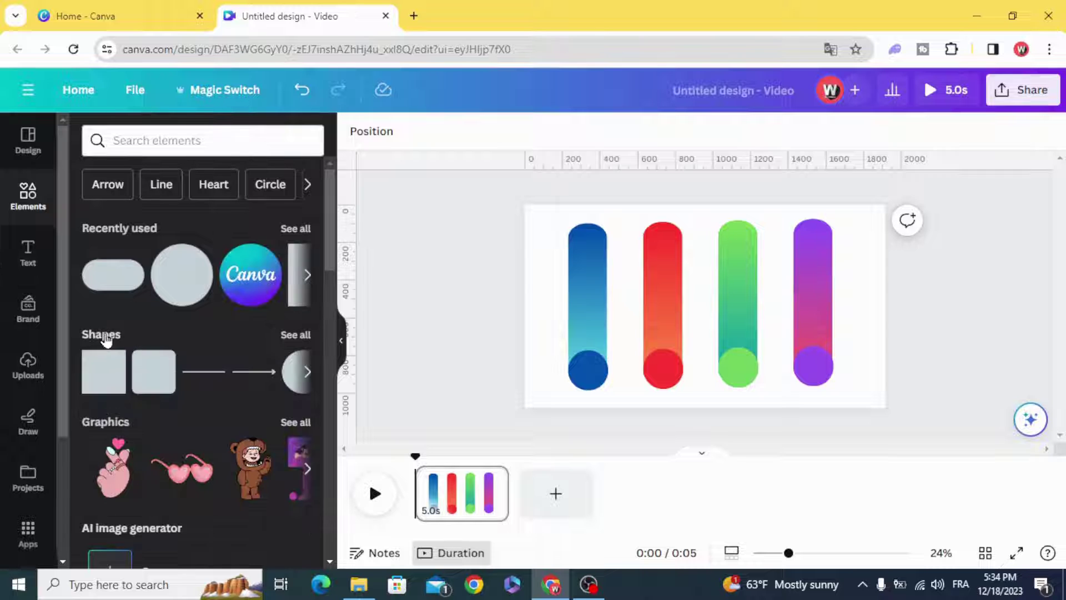
click(99, 382)
click(523, 292)
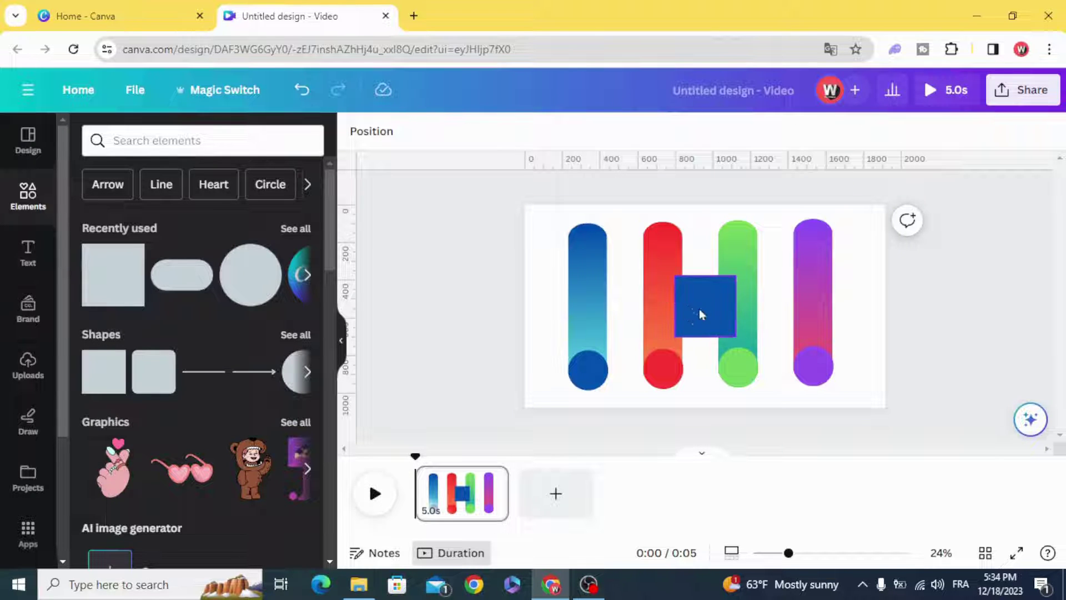
drag(699, 315, 886, 334)
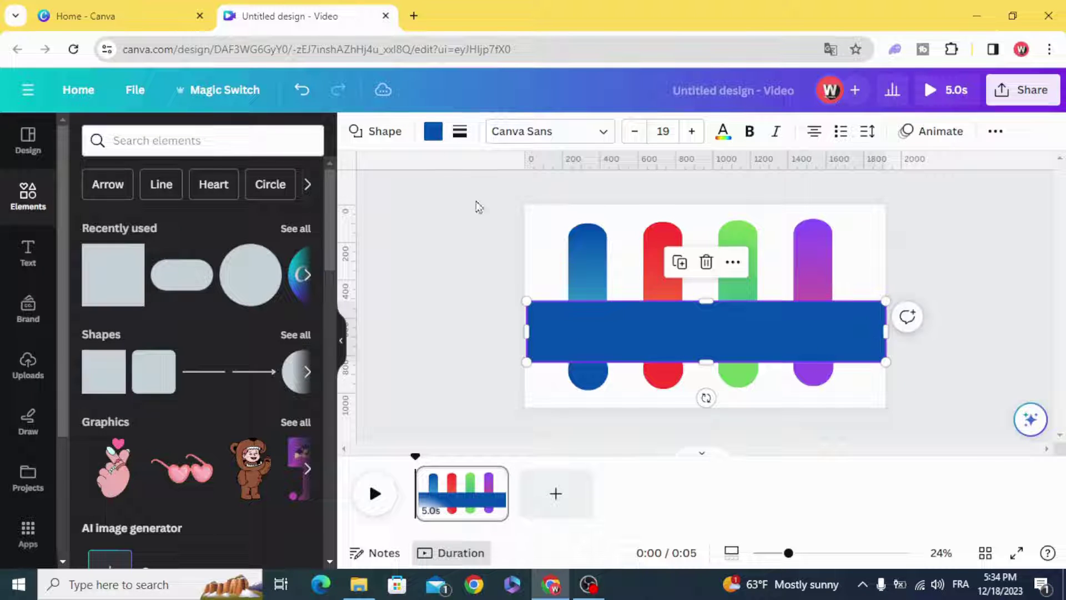
Step: Make the wide bar white and move it down over the circles' lower halves
click(434, 133)
click(298, 451)
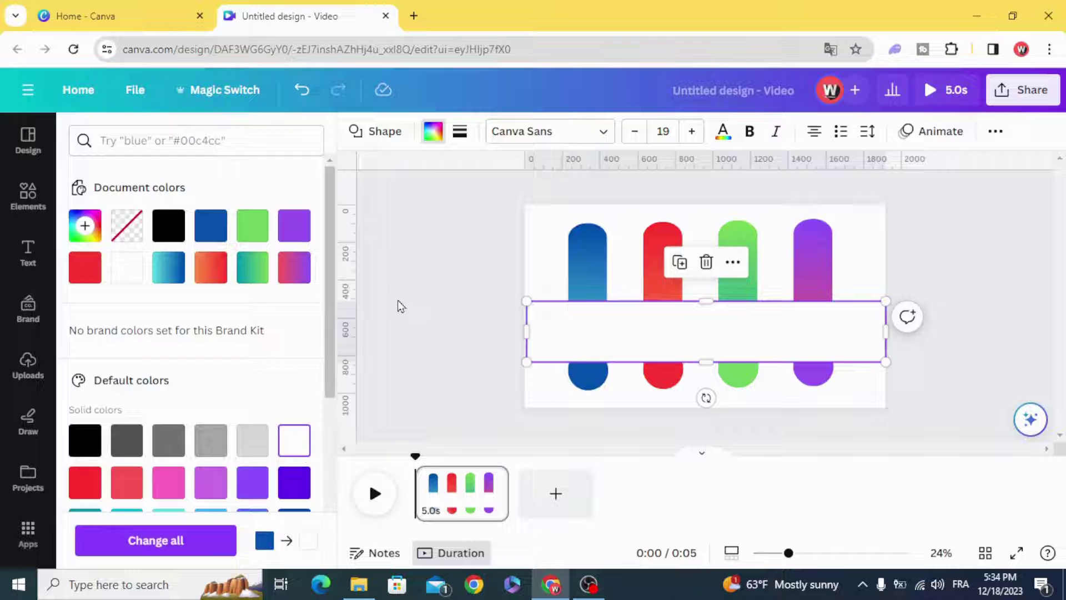
drag(568, 335, 571, 402)
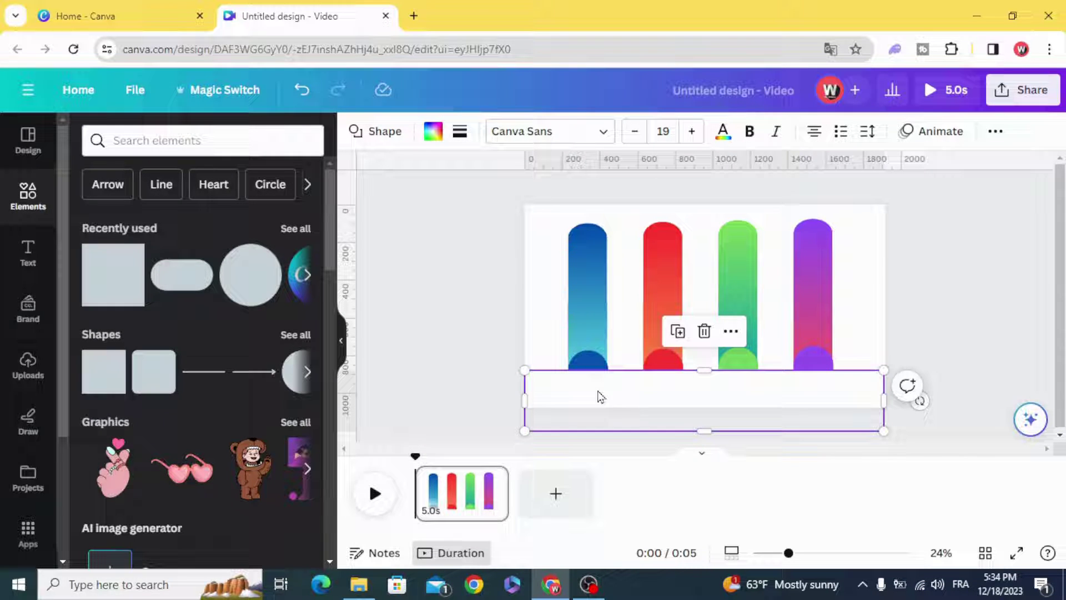
Step: Bring the blue and red circles one layer forward in front of the white strip
click(486, 388)
click(581, 365)
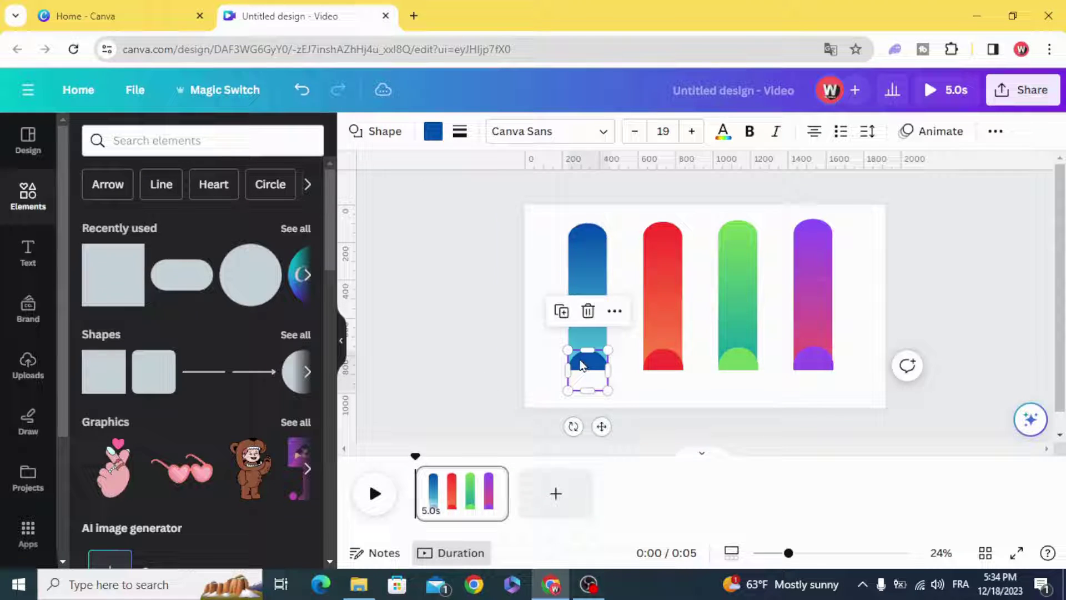
right_click(581, 366)
mouse_move(675, 312)
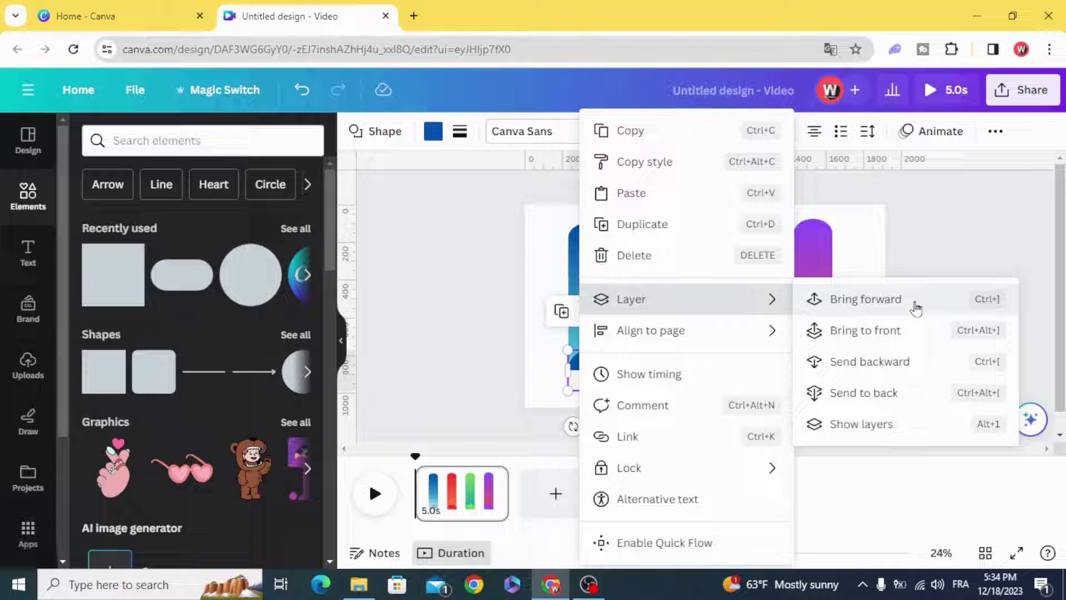
click(878, 300)
click(624, 361)
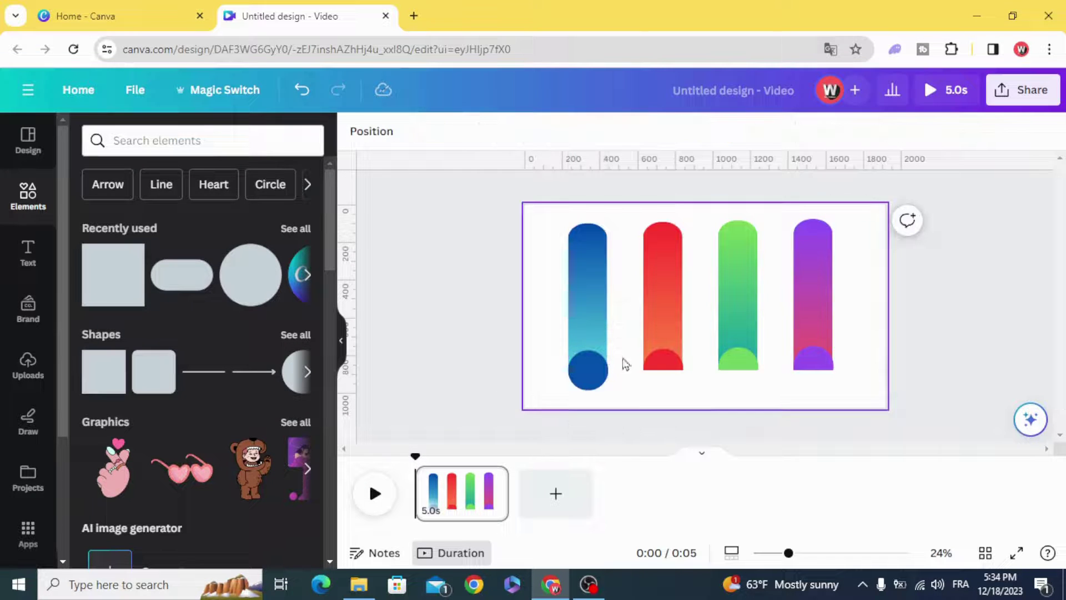
click(659, 360)
right_click(660, 358)
mouse_move(776, 304)
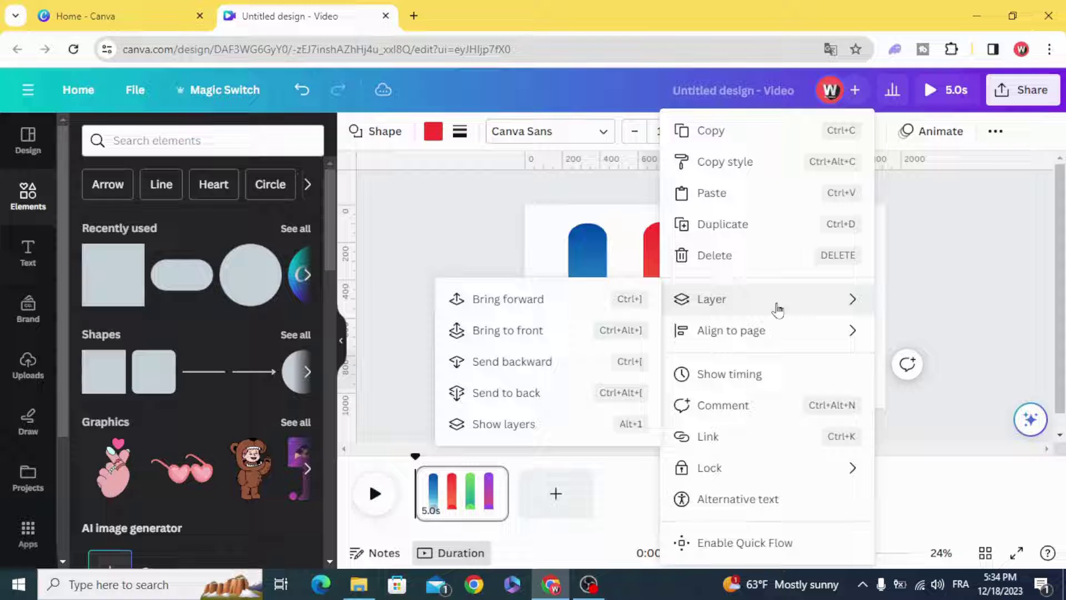
click(515, 300)
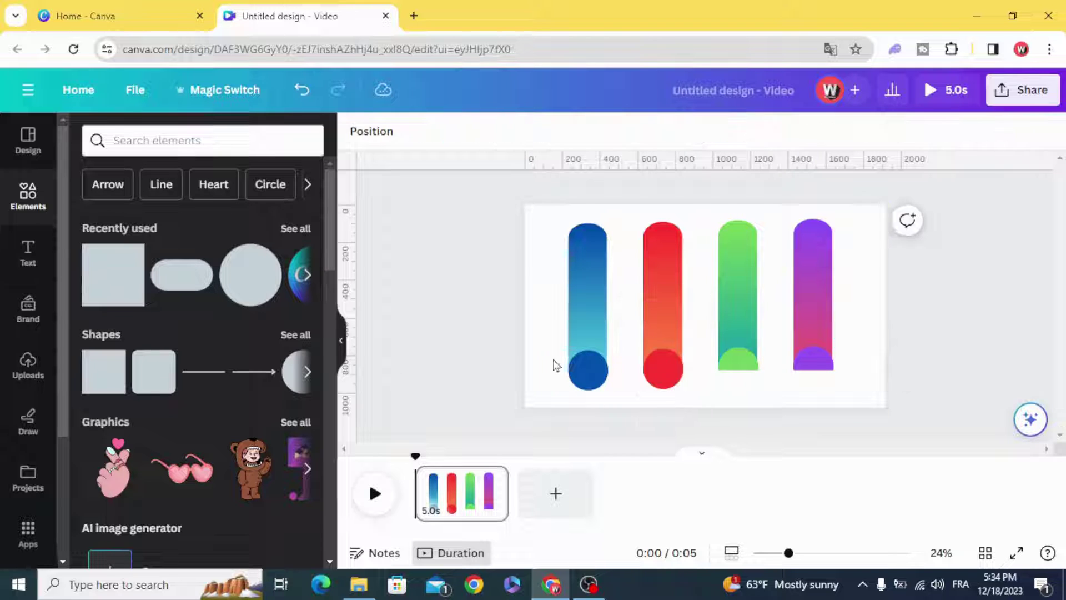
Step: Bring the green and purple circles one layer forward as well
right_click(738, 368)
mouse_move(837, 304)
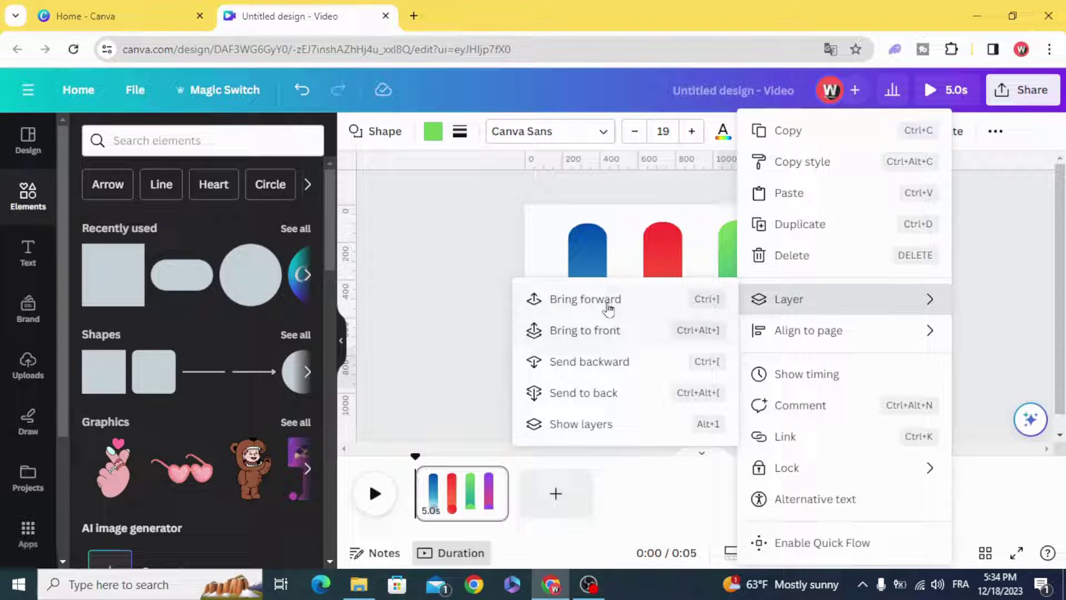
click(551, 300)
click(816, 365)
right_click(808, 358)
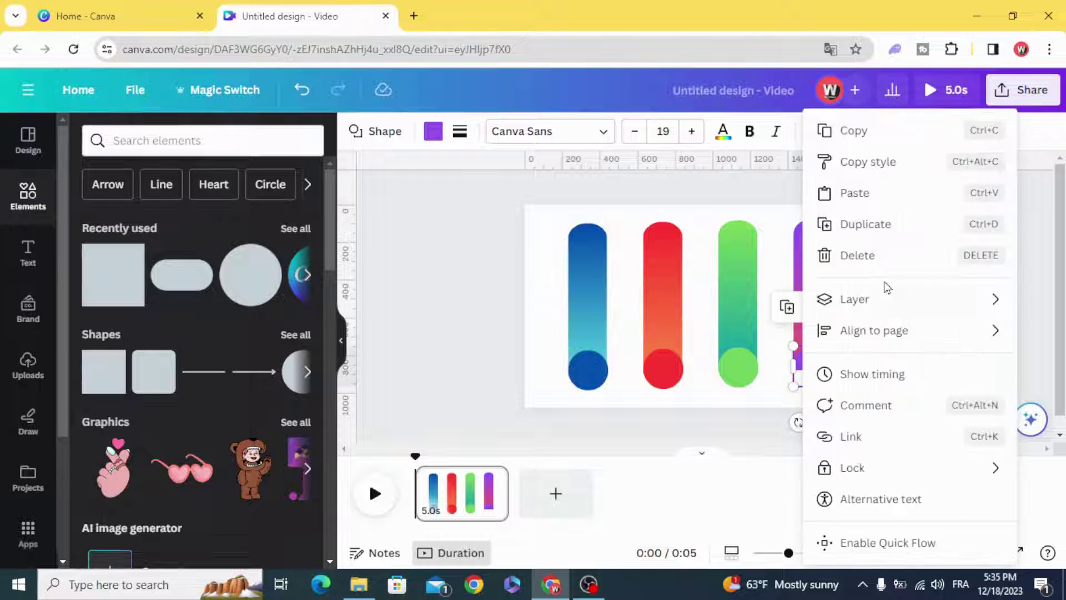
mouse_move(953, 304)
click(716, 296)
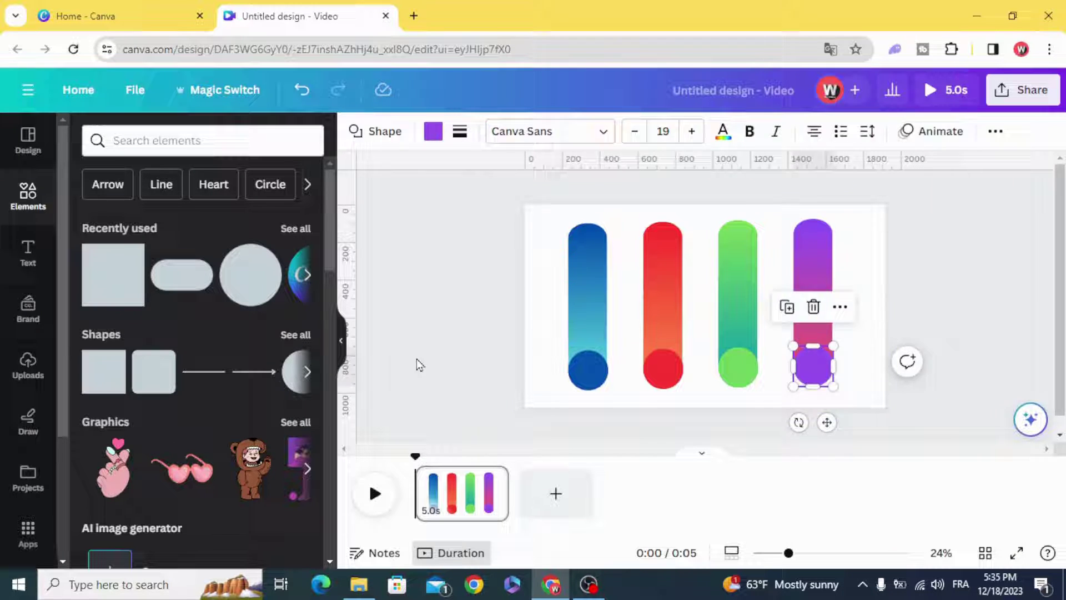
click(417, 359)
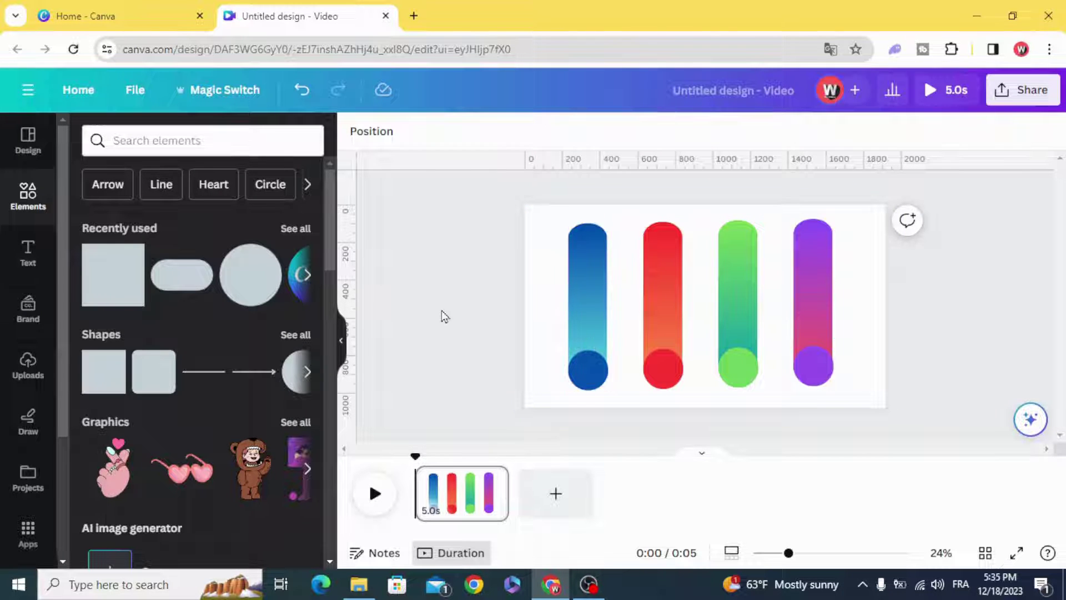
Step: Drag the red, green and blue bars lower so the four bars have staggered heights
click(654, 266)
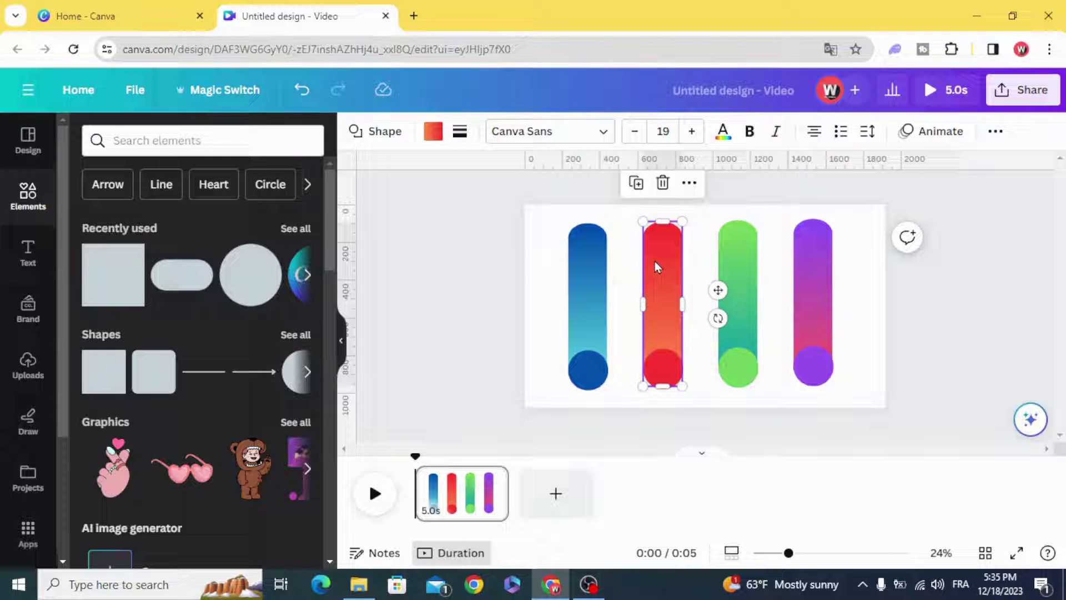
drag(655, 262, 657, 315)
click(492, 344)
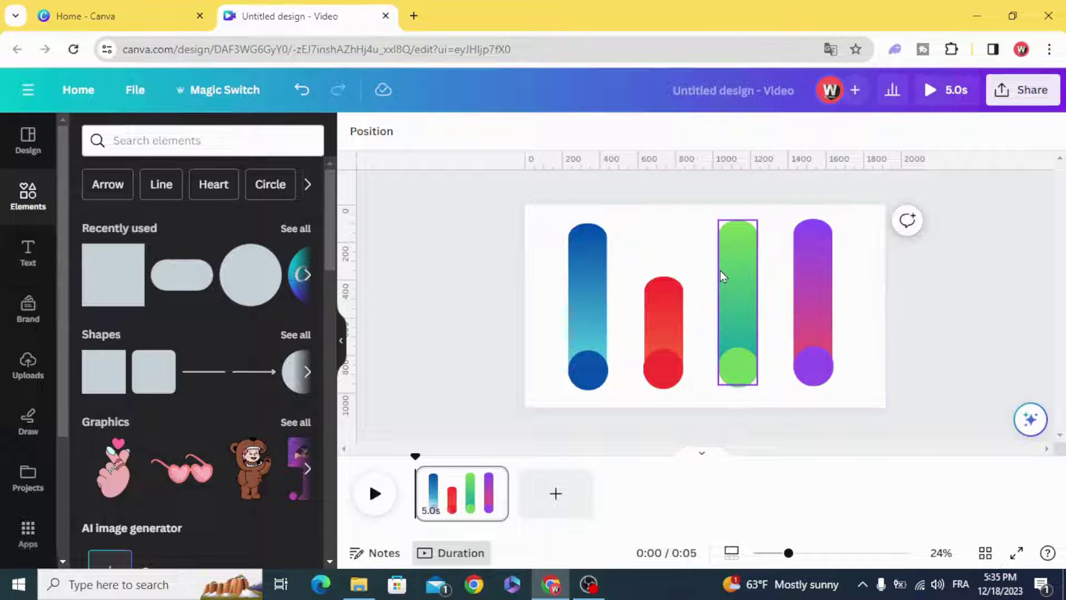
drag(724, 256, 725, 287)
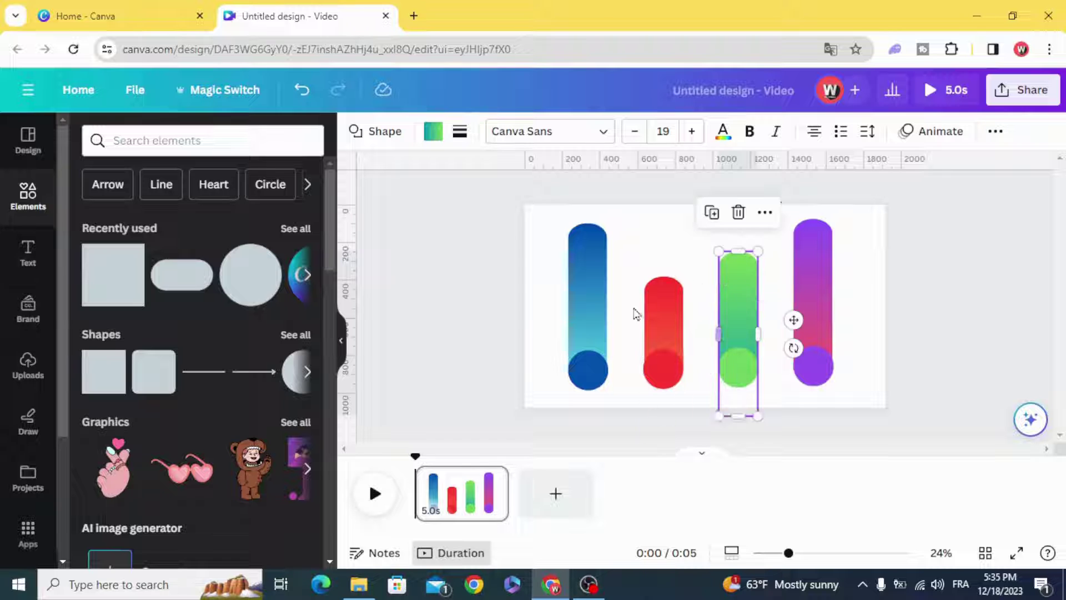
click(476, 332)
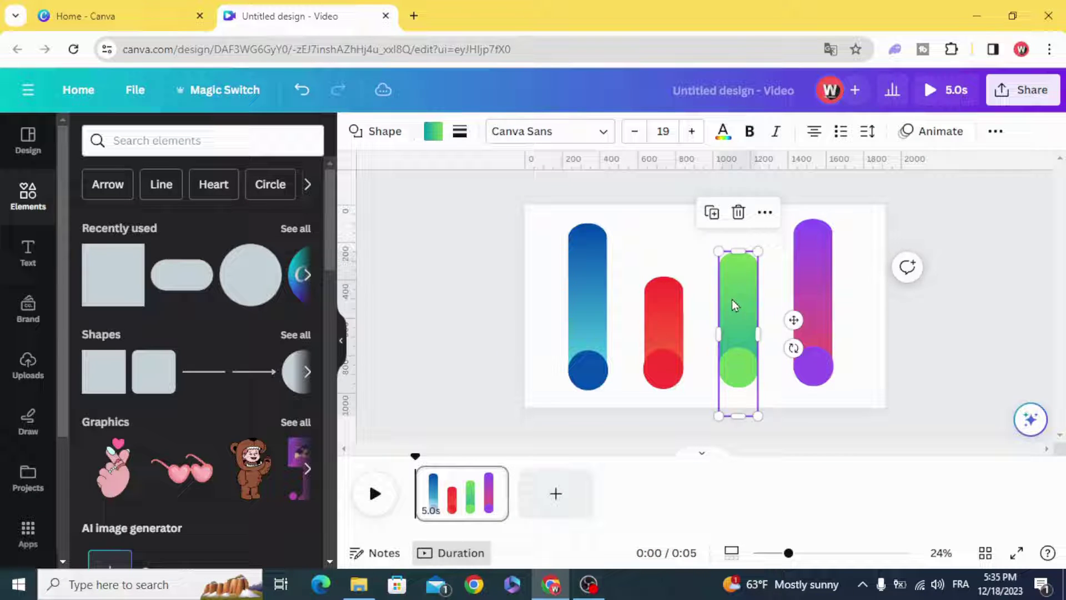
drag(734, 305, 733, 299)
click(406, 305)
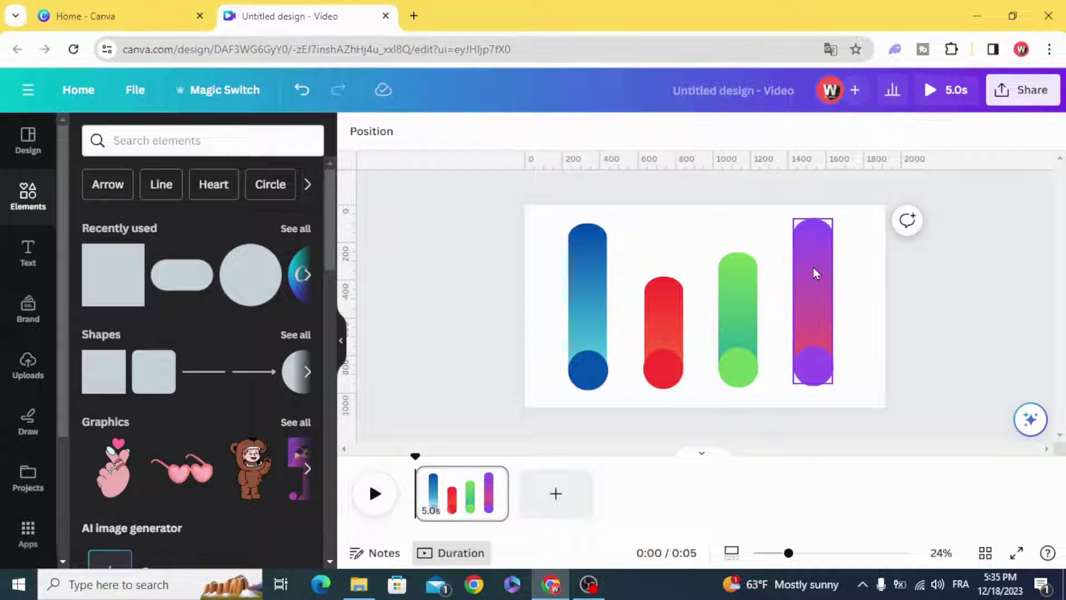
drag(573, 266, 585, 282)
click(453, 311)
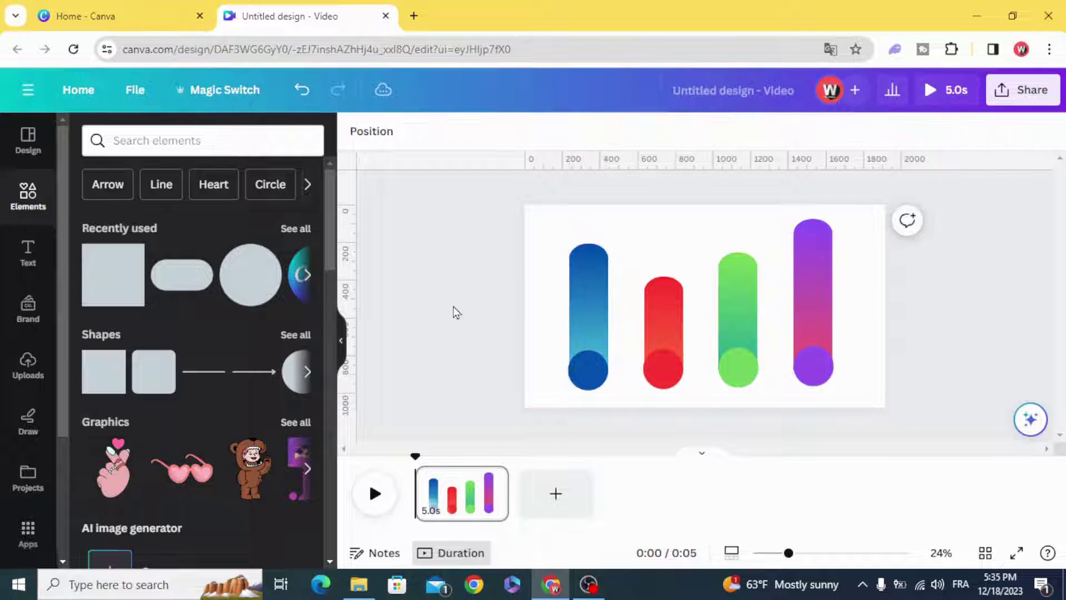
Step: Add a heading onto the red bar's circle and replace its text with 40
click(28, 253)
click(169, 294)
click(398, 331)
drag(643, 316, 621, 382)
double_click(665, 378)
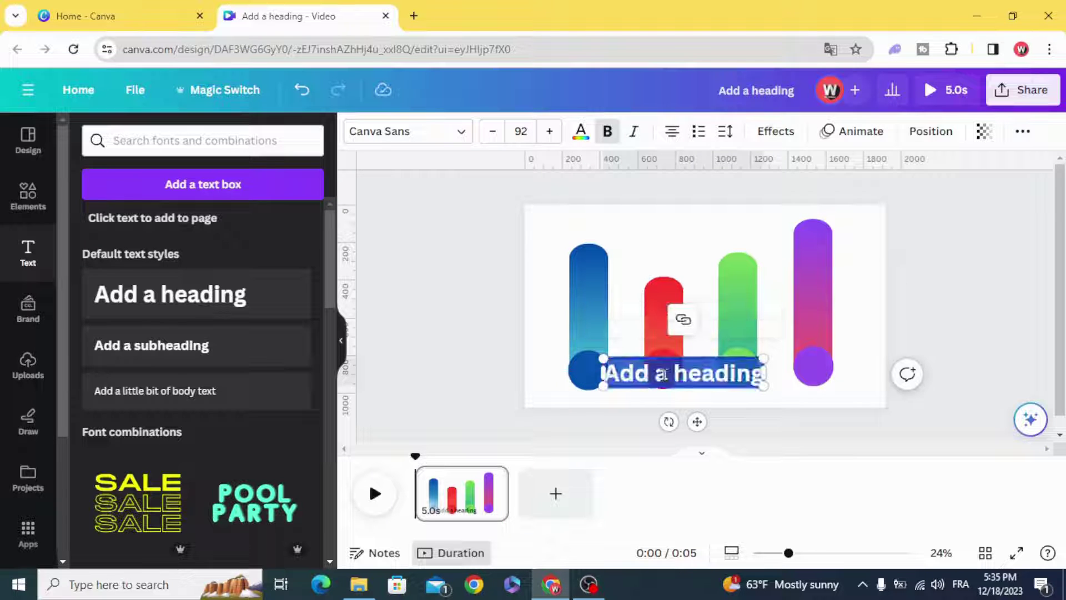
text(40)
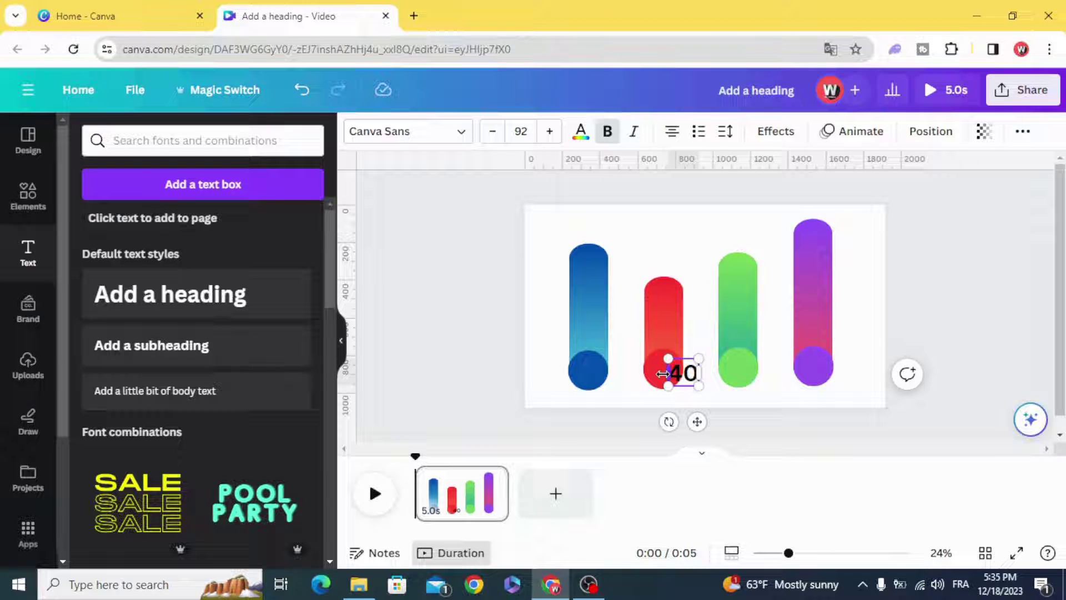
text(ù)
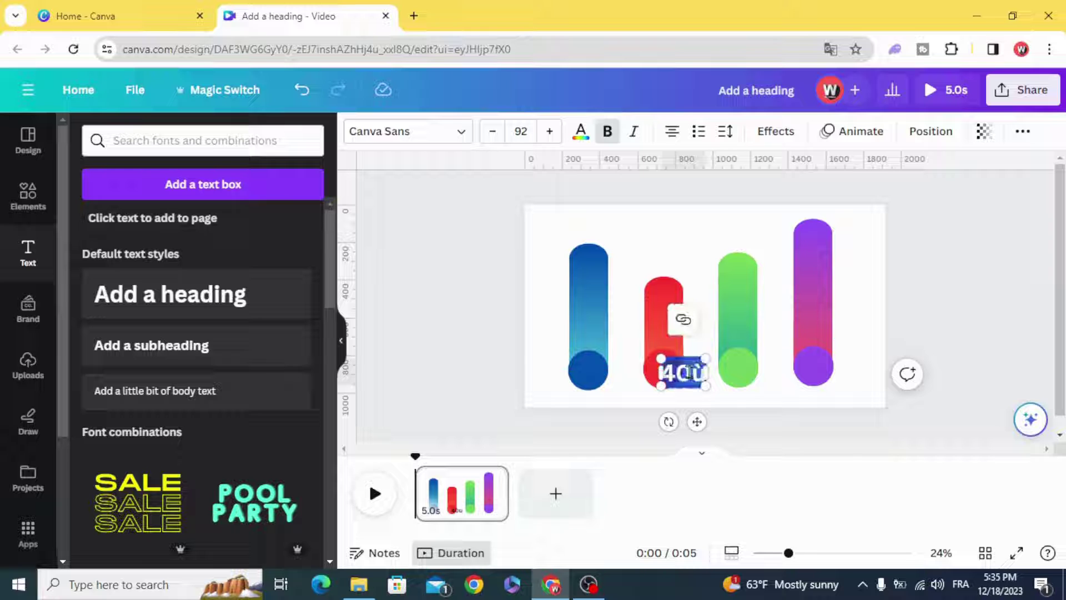
key(ctrl+z)
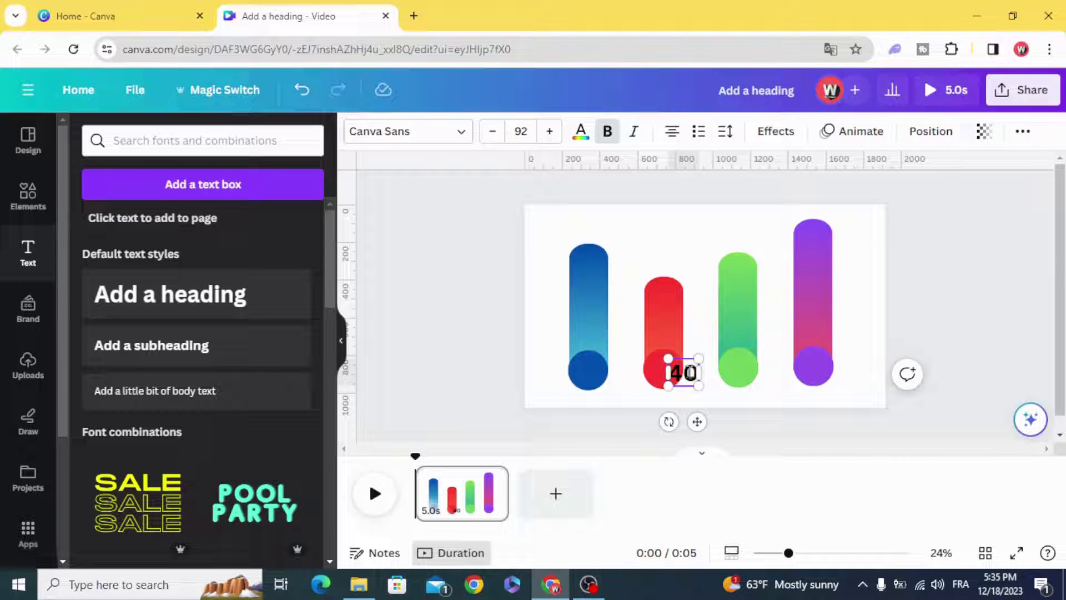
Step: Complete the label as 40% and set its font to League Spartan
text(%)
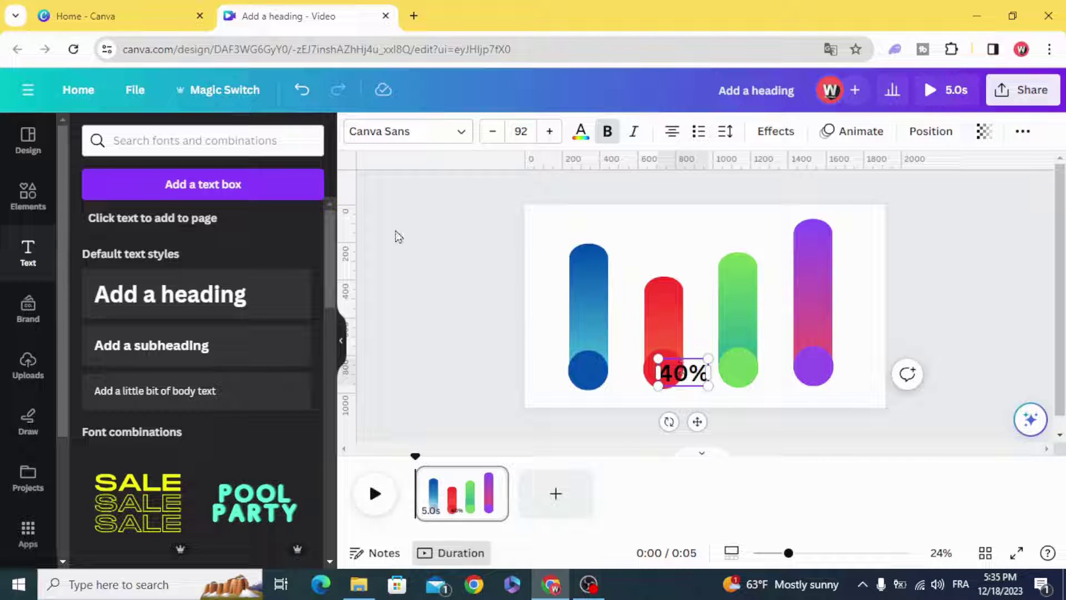
click(409, 129)
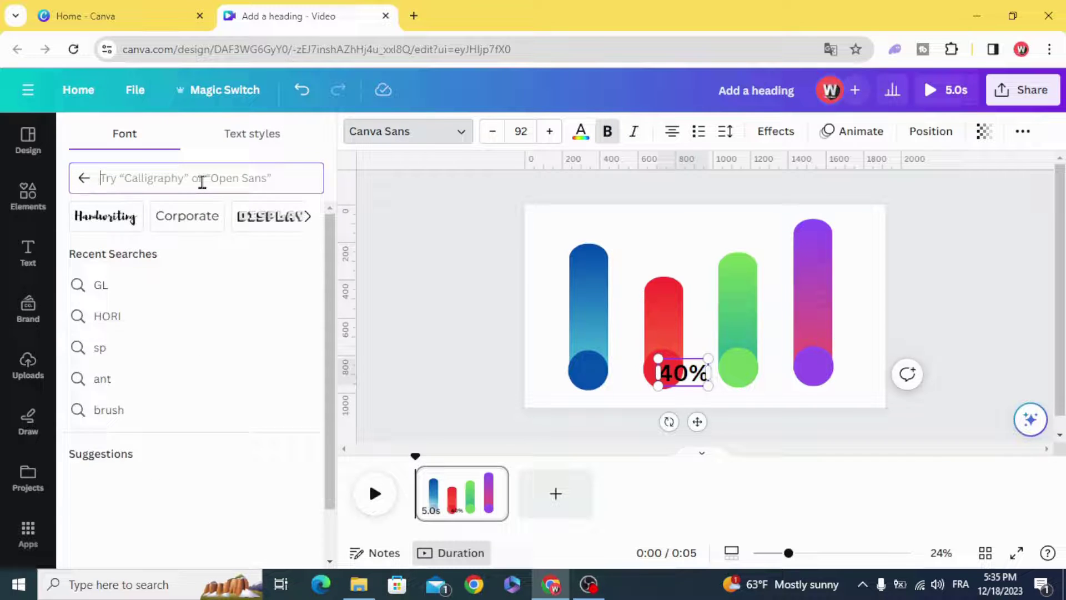
text(sp)
click(190, 389)
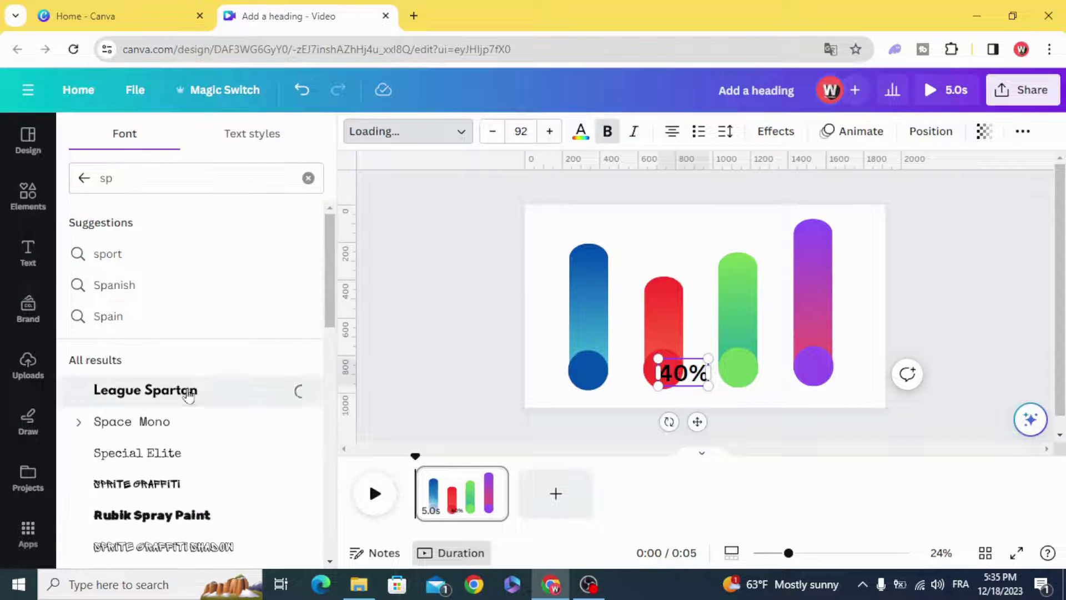
Step: Shrink the 40% label to size 57.6 and centre it on the red circle
click(487, 331)
click(683, 369)
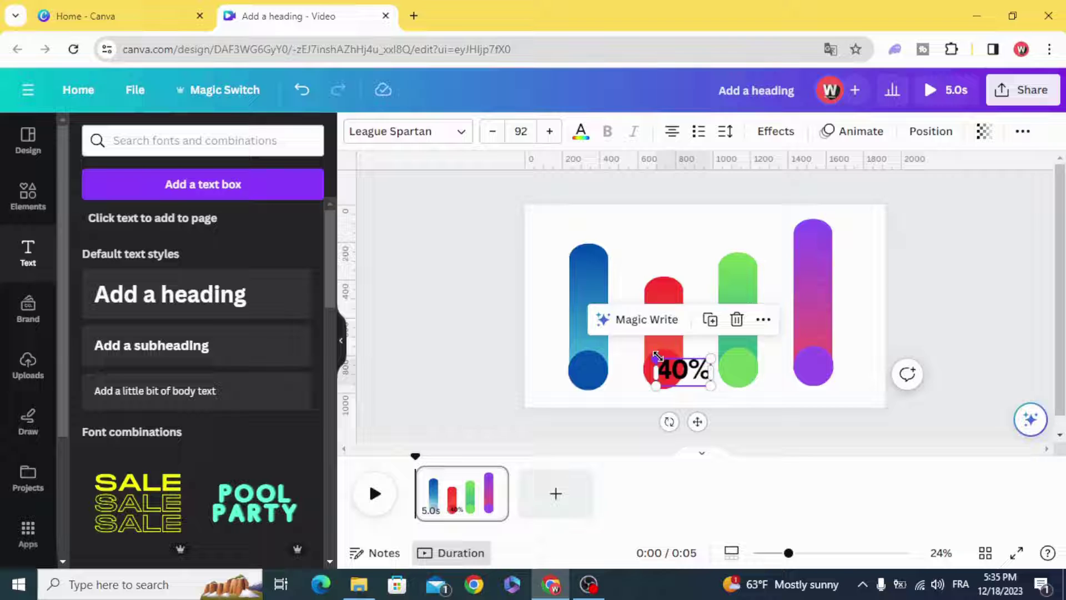
drag(656, 358, 677, 373)
click(392, 404)
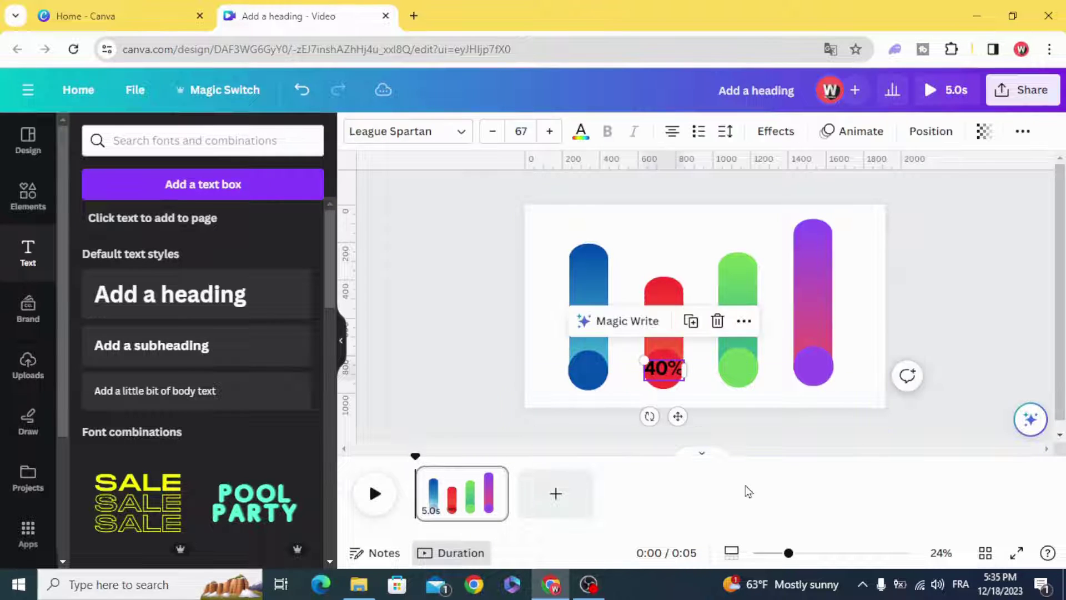
drag(790, 558, 815, 555)
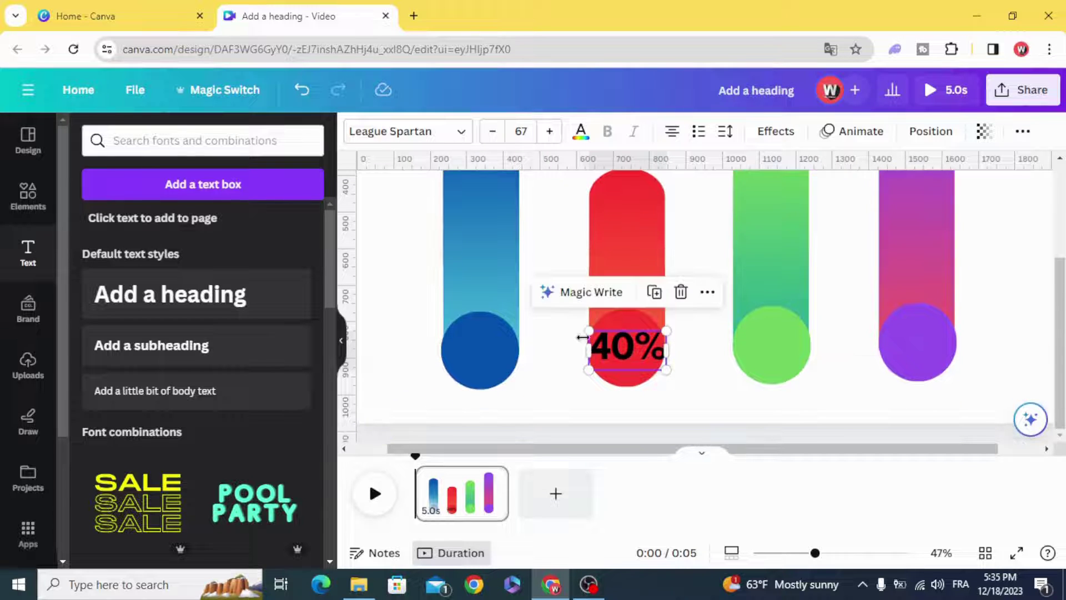
drag(583, 334, 627, 357)
Step: Make the 40% label's text colour white
click(578, 133)
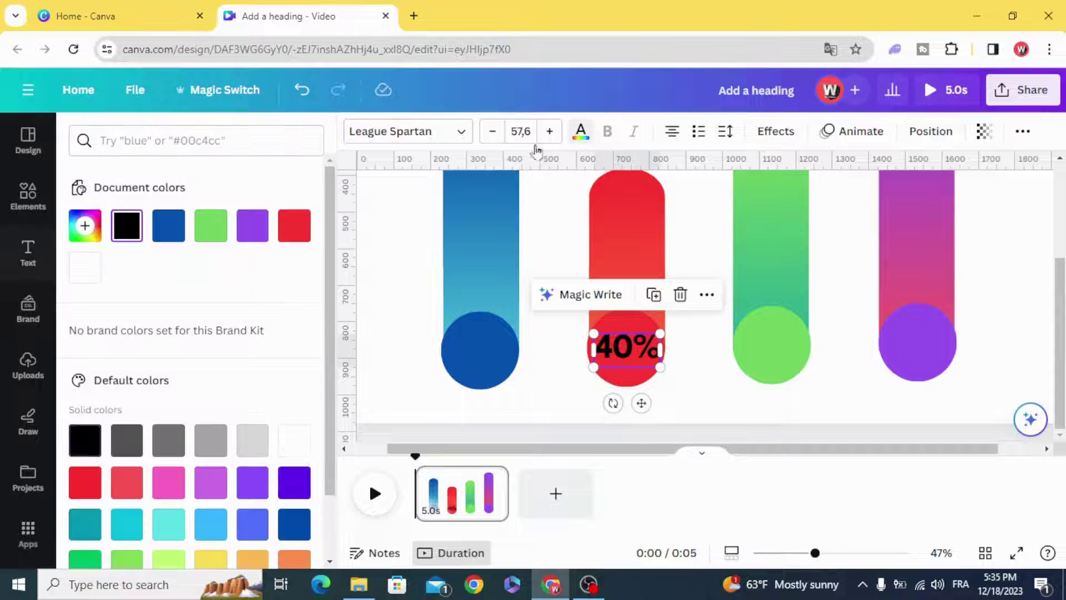
click(297, 433)
click(372, 344)
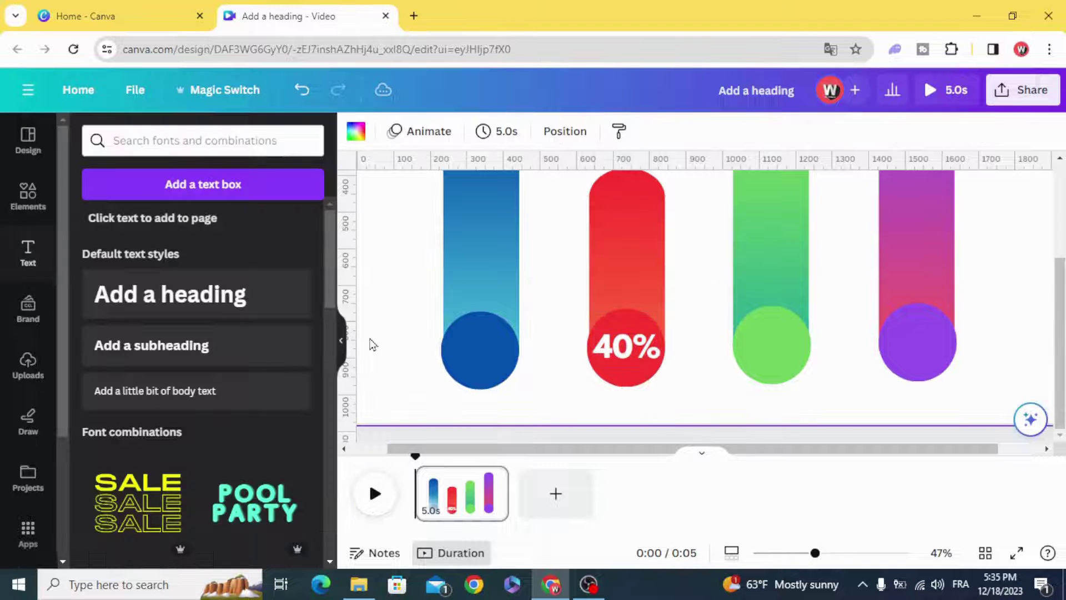
click(631, 351)
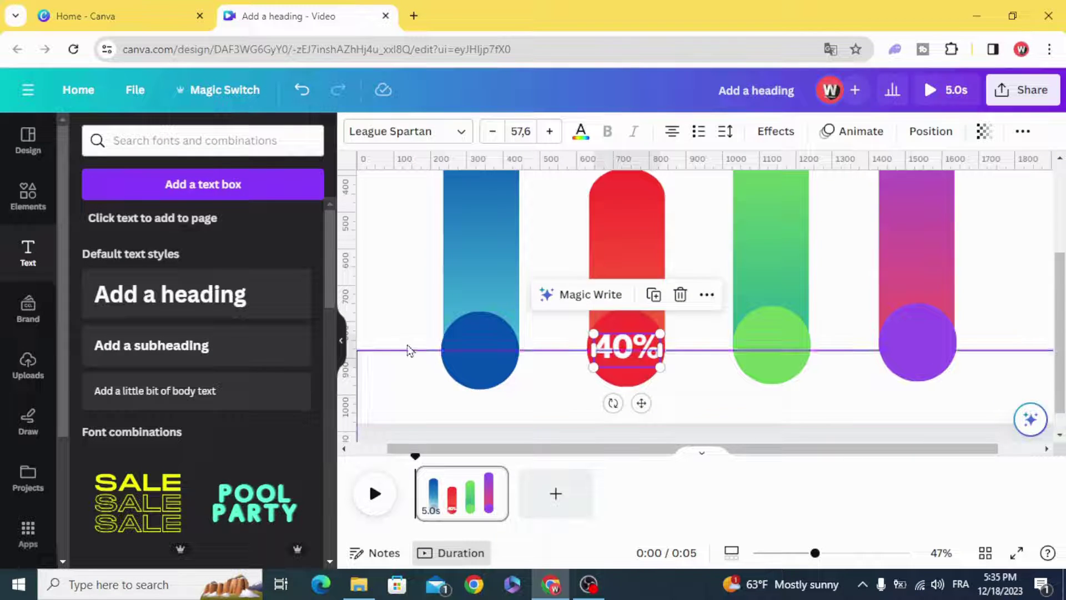
click(407, 350)
drag(816, 555, 794, 553)
Step: Duplicate the 40% label and move the copy onto the blue bar's circle
click(653, 378)
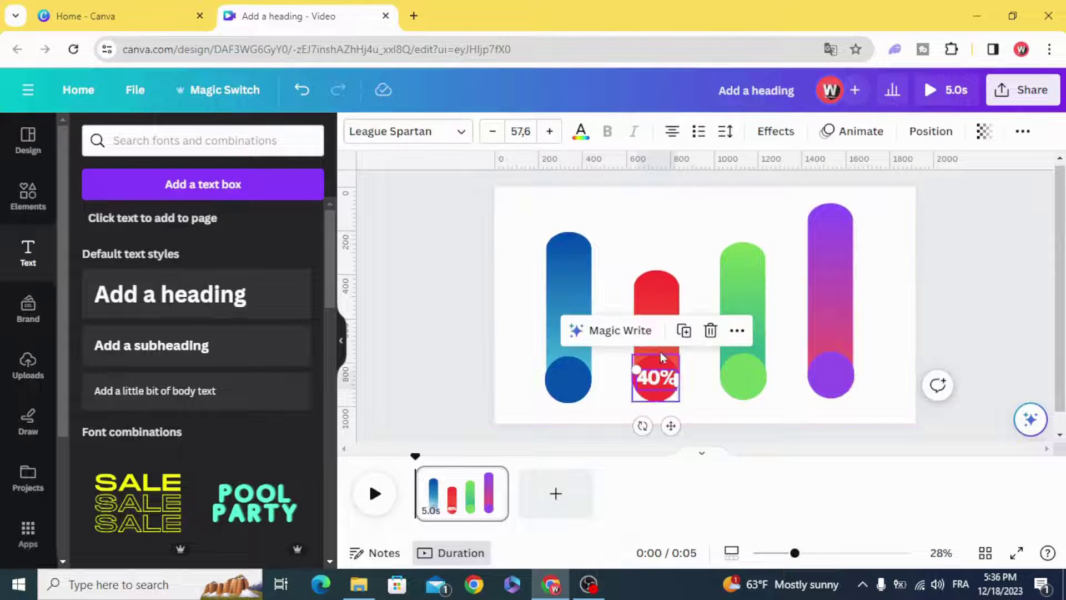
click(683, 331)
drag(662, 380, 564, 376)
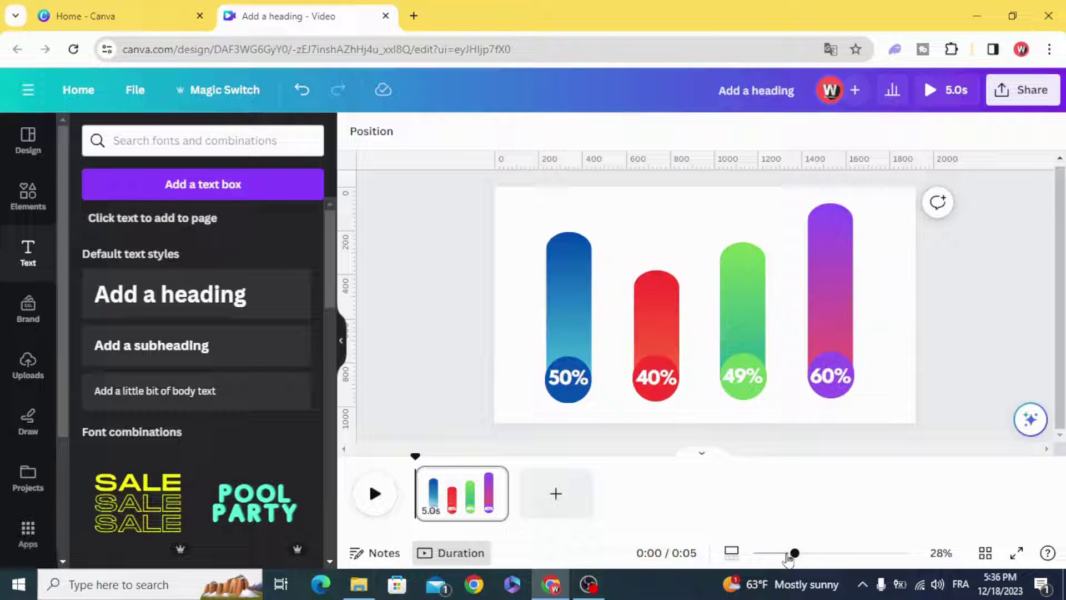
click(793, 554)
drag(793, 553, 785, 554)
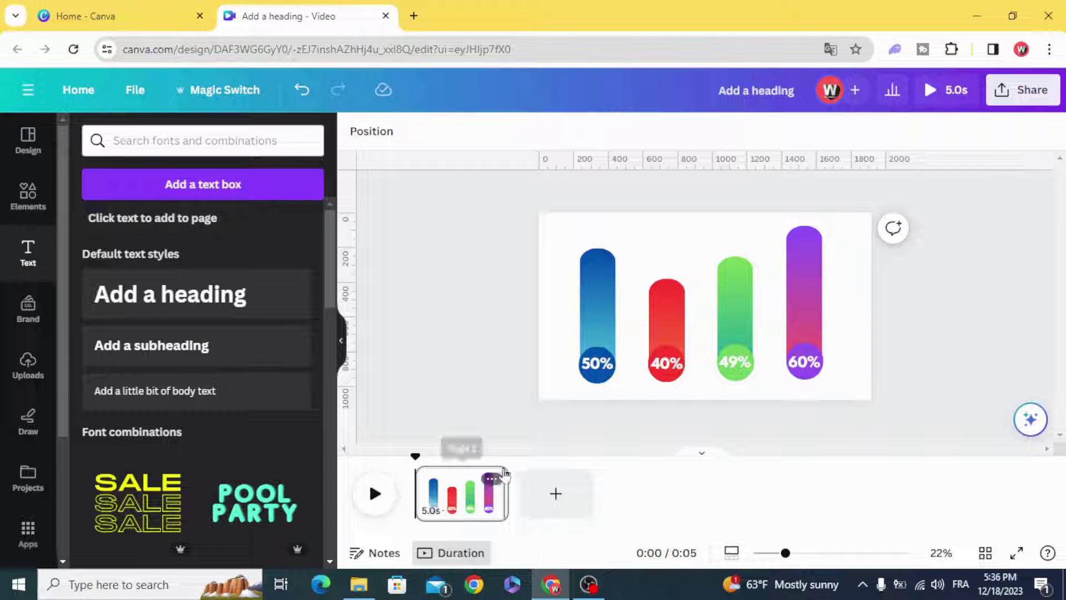
Step: Duplicate the chart page and lower the blue 50% bar so only its circle shows
click(491, 479)
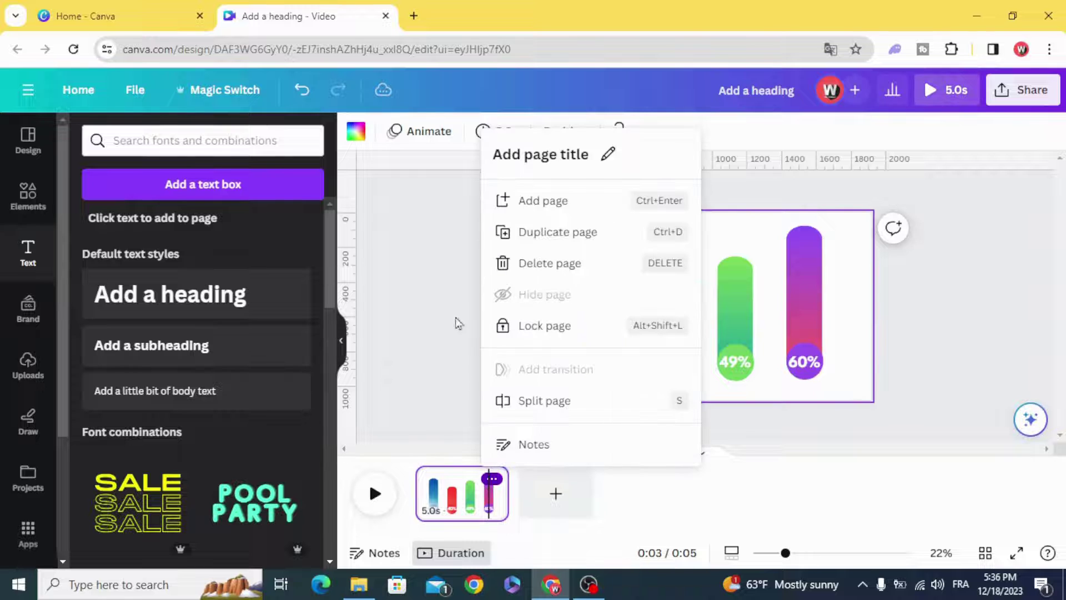
click(541, 233)
click(443, 293)
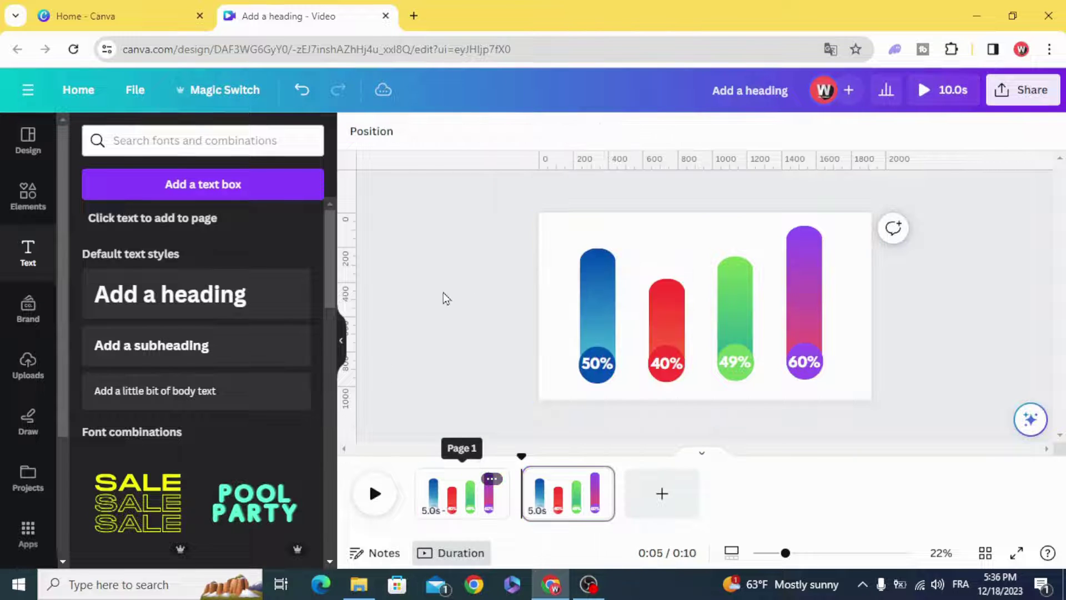
click(598, 269)
drag(598, 267, 595, 364)
click(590, 388)
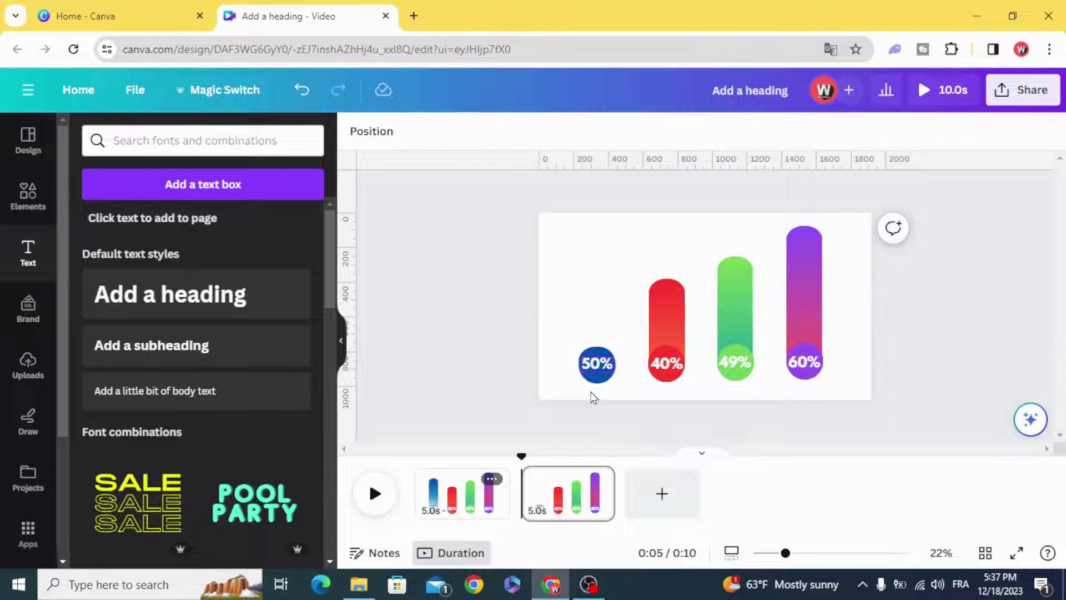
Step: Lower the red 40%, green 49% and purple 60% bars so only their circles show
drag(669, 299, 665, 357)
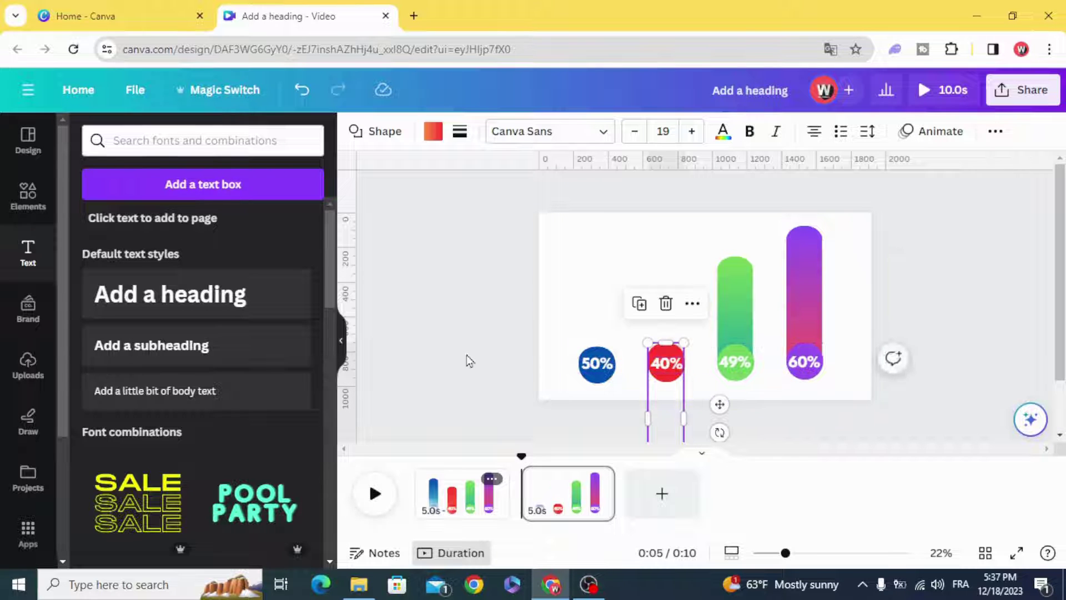
click(468, 361)
click(657, 347)
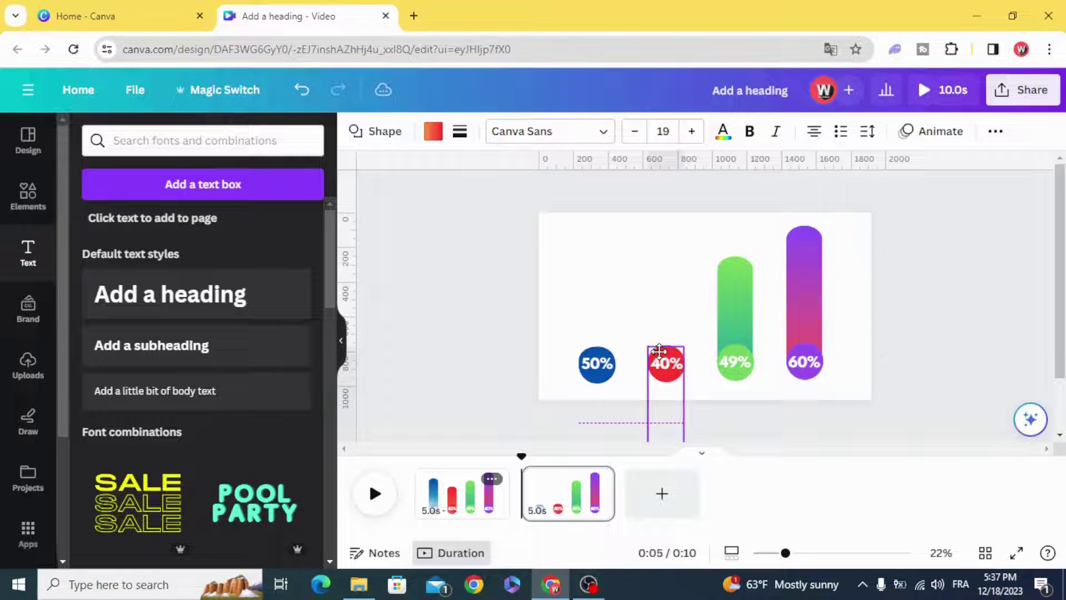
click(734, 299)
drag(734, 299, 733, 370)
drag(801, 250, 800, 356)
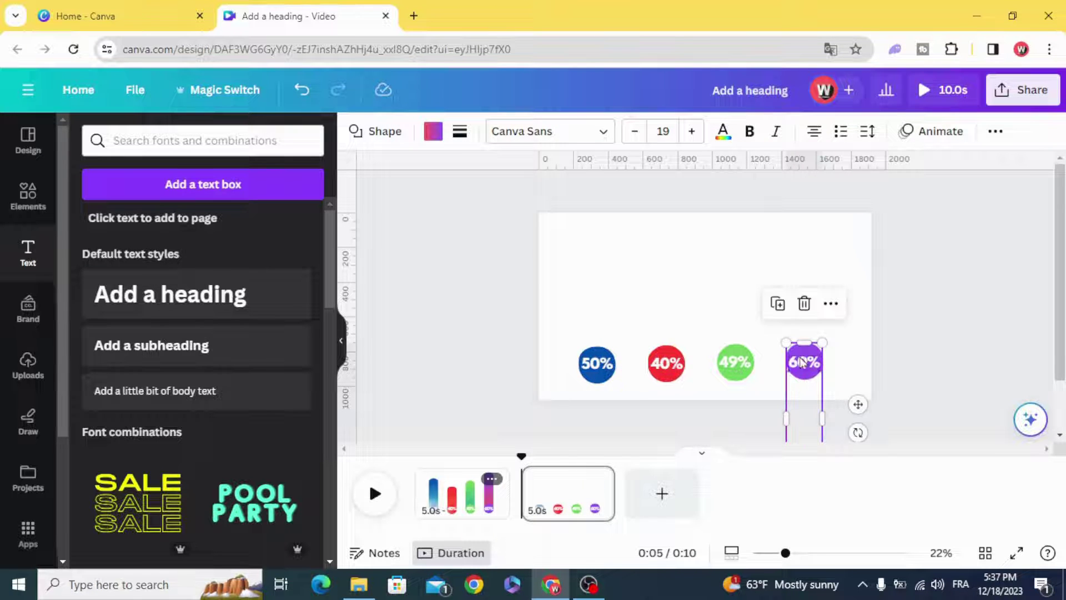
click(467, 366)
Step: Set the 50% and 40% labels to full transparency
click(599, 366)
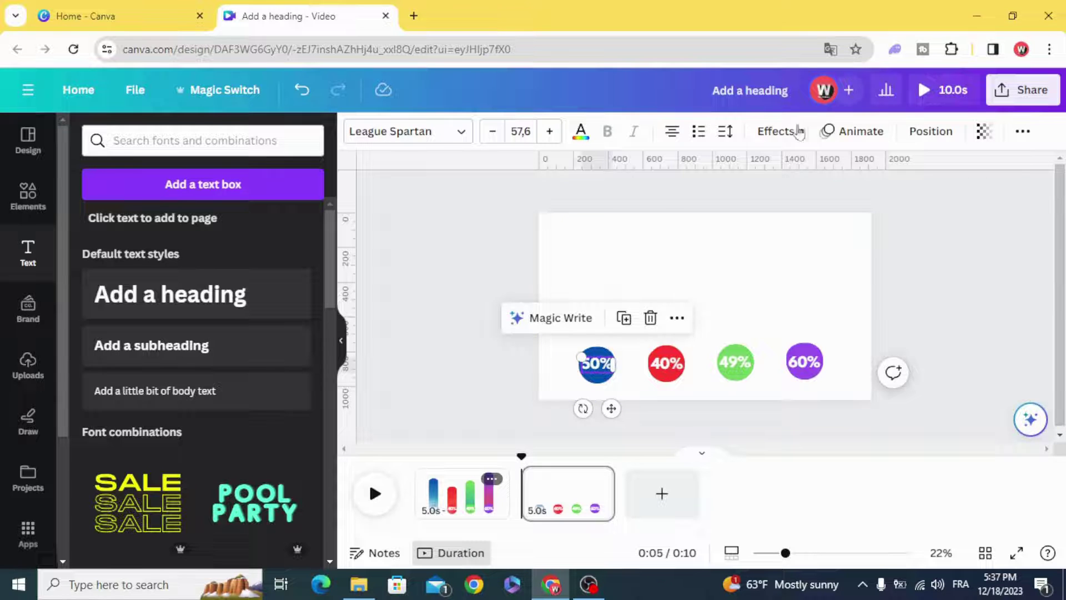
click(983, 131)
drag(986, 199, 726, 210)
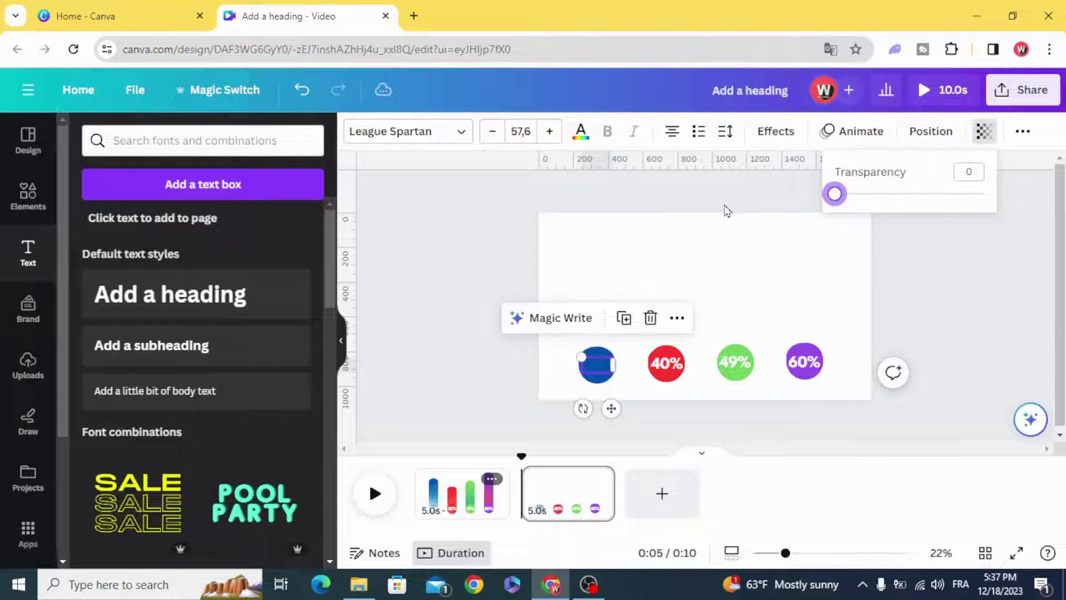
key(Tab)
click(983, 132)
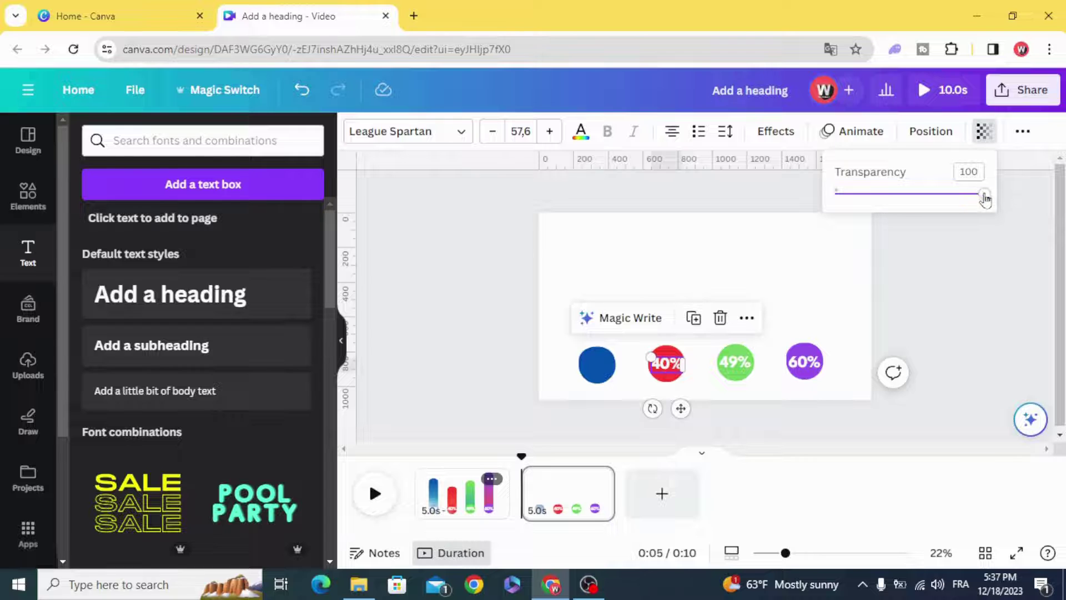
drag(983, 194, 822, 200)
Step: Make the 49% and 60% labels fully transparent and move this page before the chart
click(731, 372)
click(983, 131)
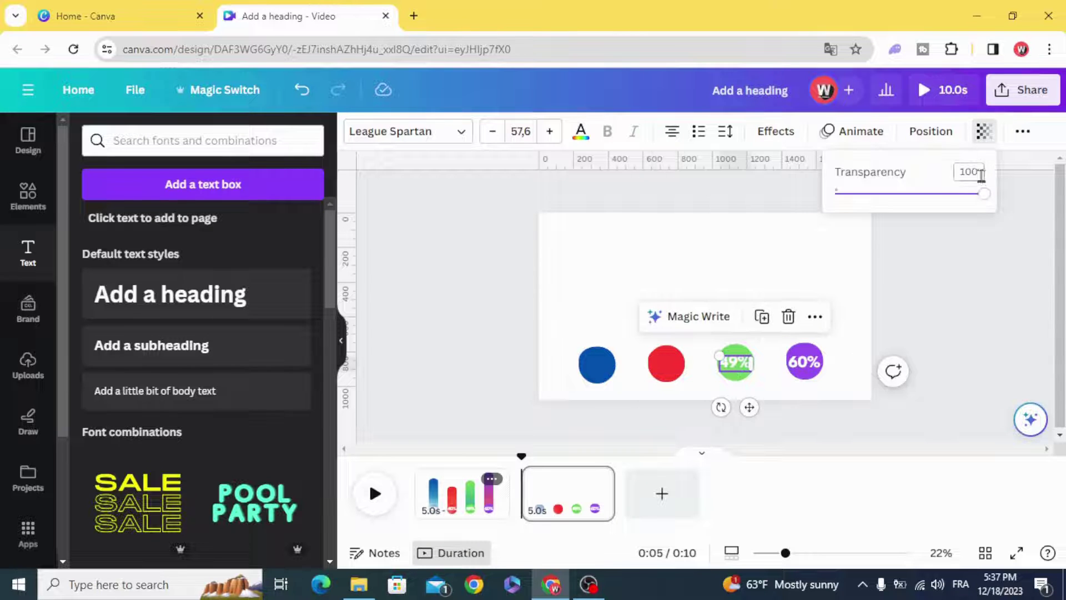
drag(984, 199, 834, 193)
click(815, 362)
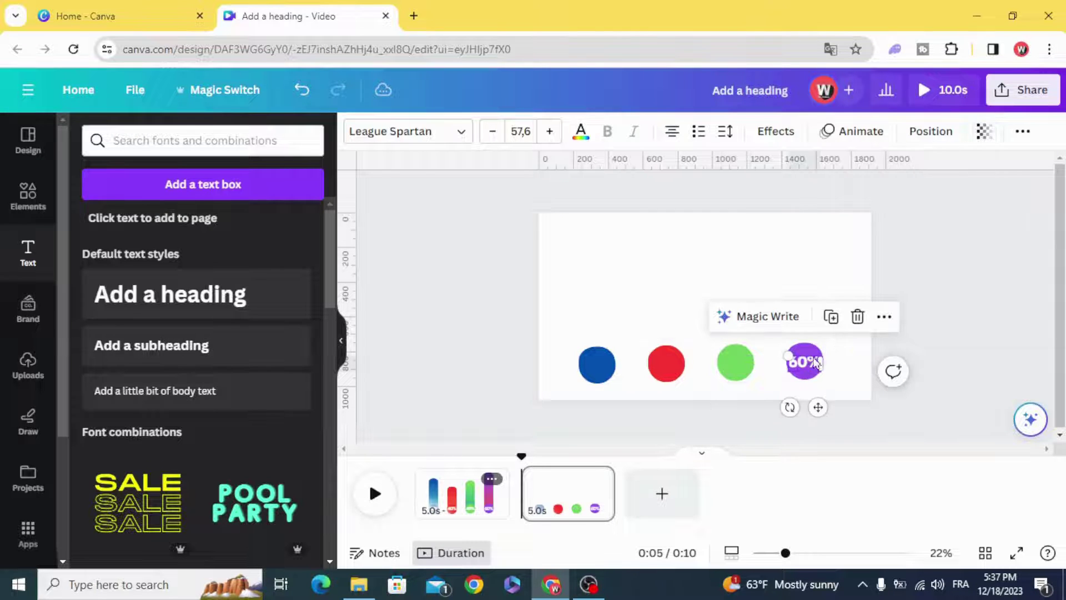
click(989, 138)
drag(979, 199, 833, 193)
click(487, 288)
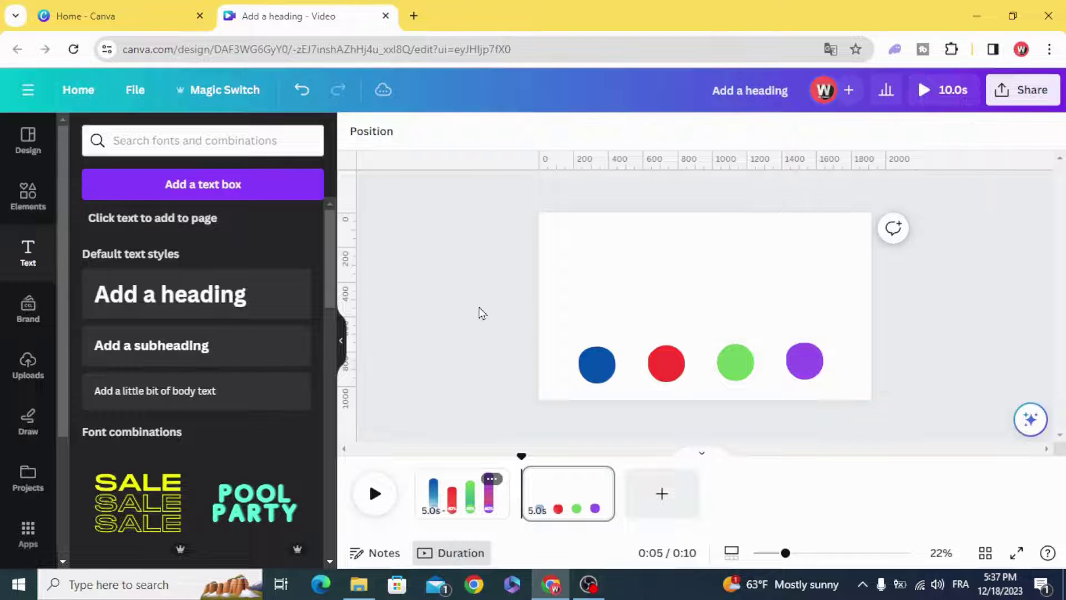
drag(566, 483, 499, 493)
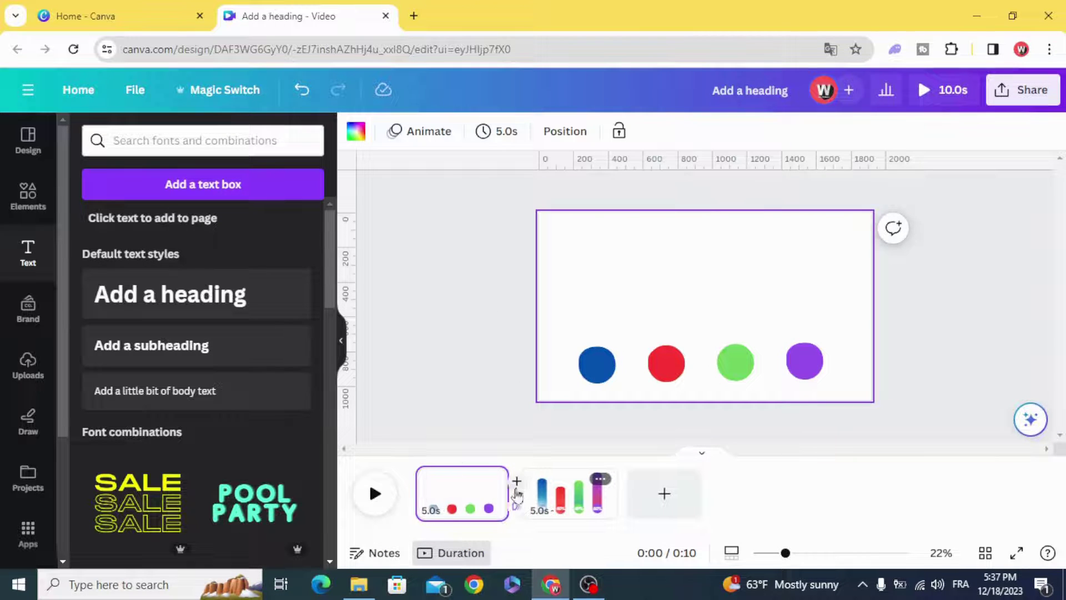
Step: Join the circles page to the chart with a 2-second Match & Move transition and preview it
click(521, 512)
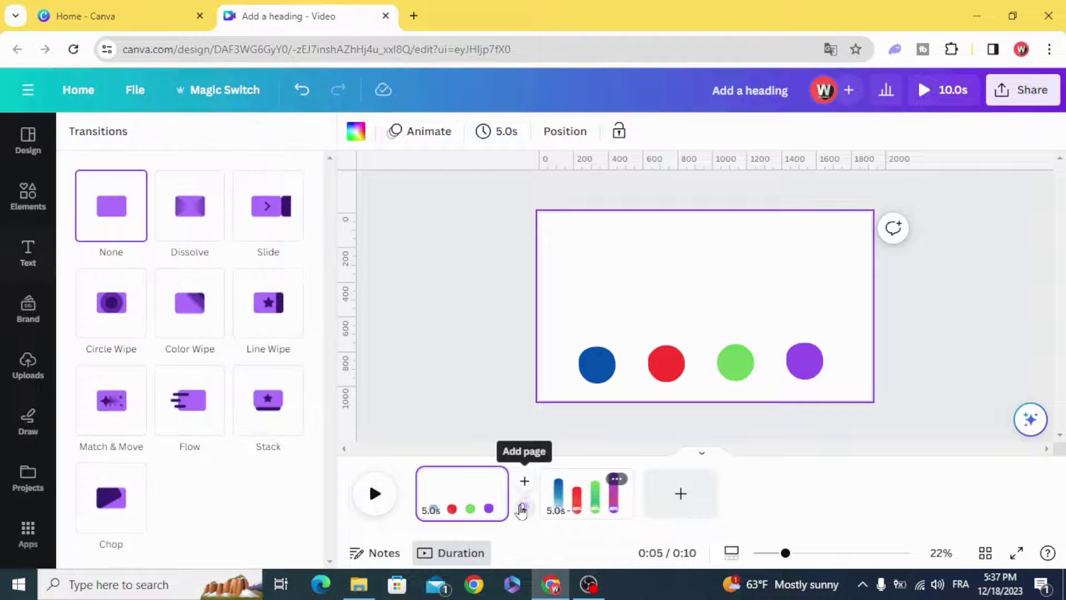
click(88, 406)
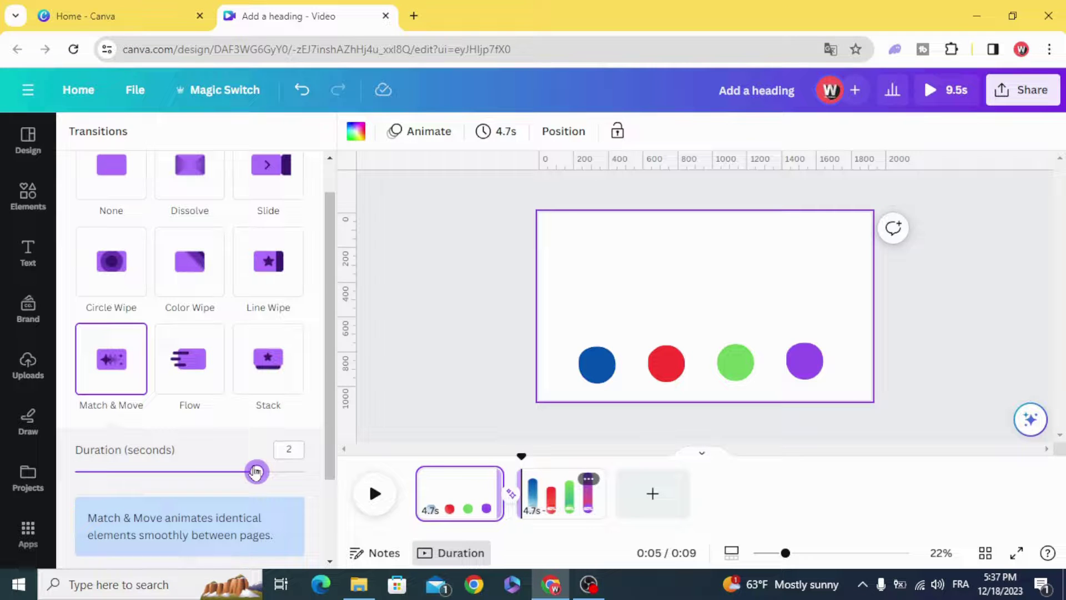
click(454, 489)
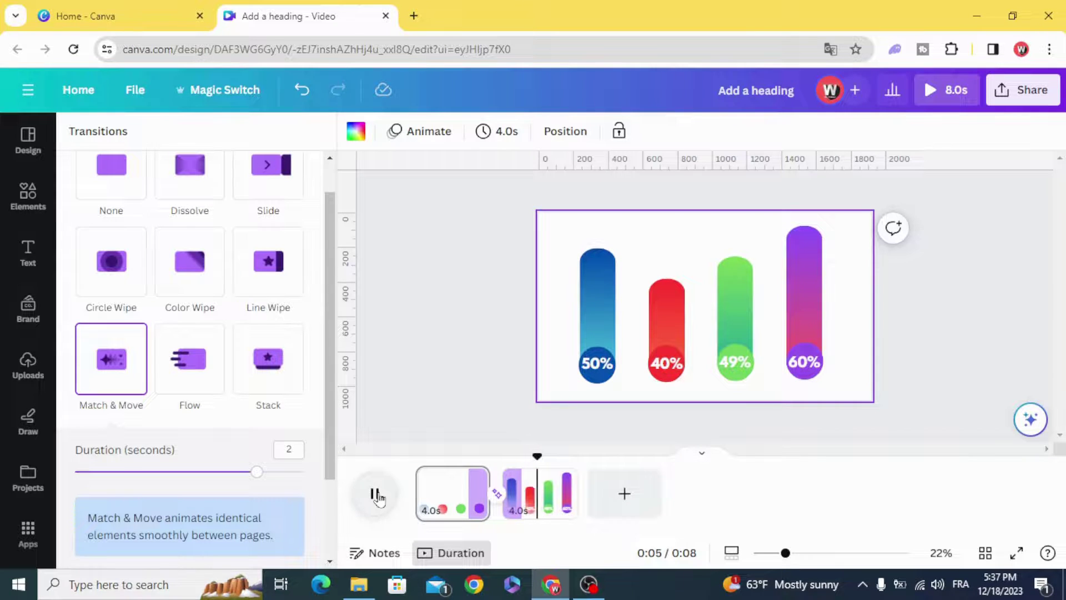
click(375, 494)
Step: Shrink the four circles slightly, centre the row horizontally, and play back the animation
click(452, 492)
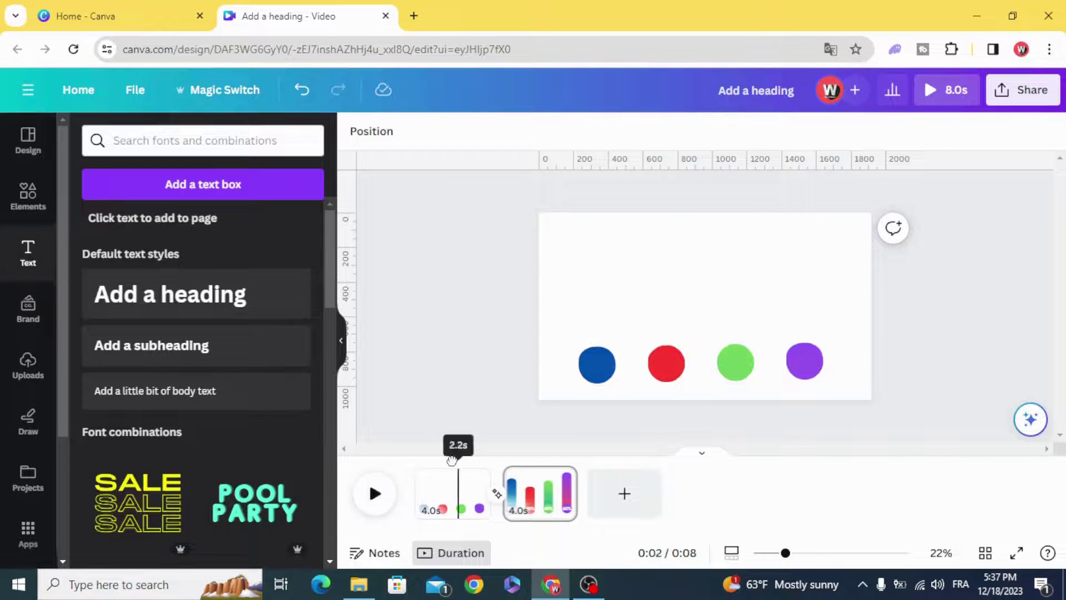
drag(509, 302, 877, 437)
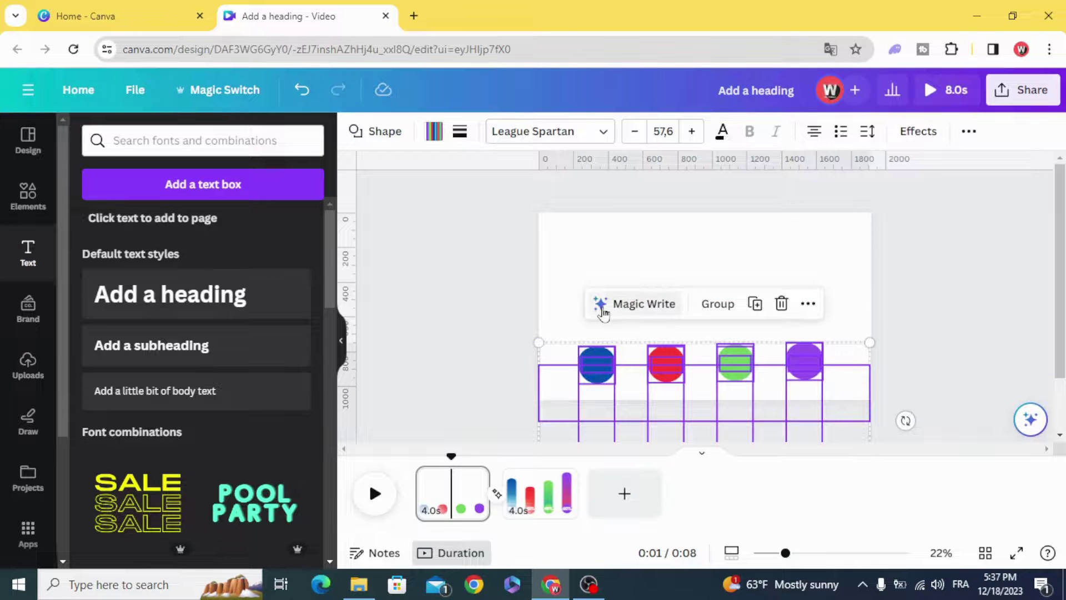
drag(540, 343, 595, 355)
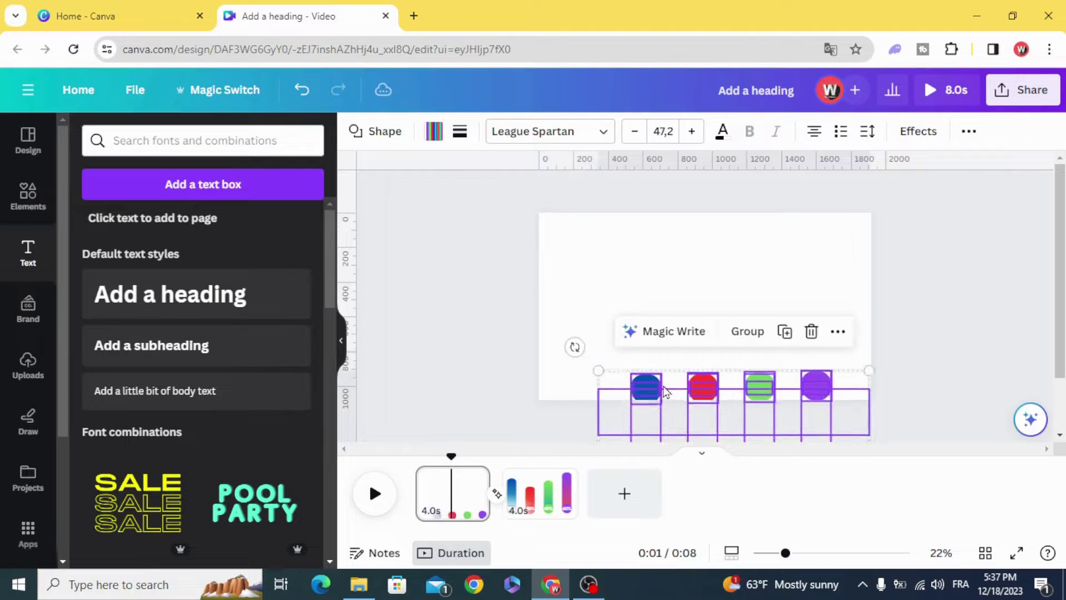
drag(662, 370, 637, 365)
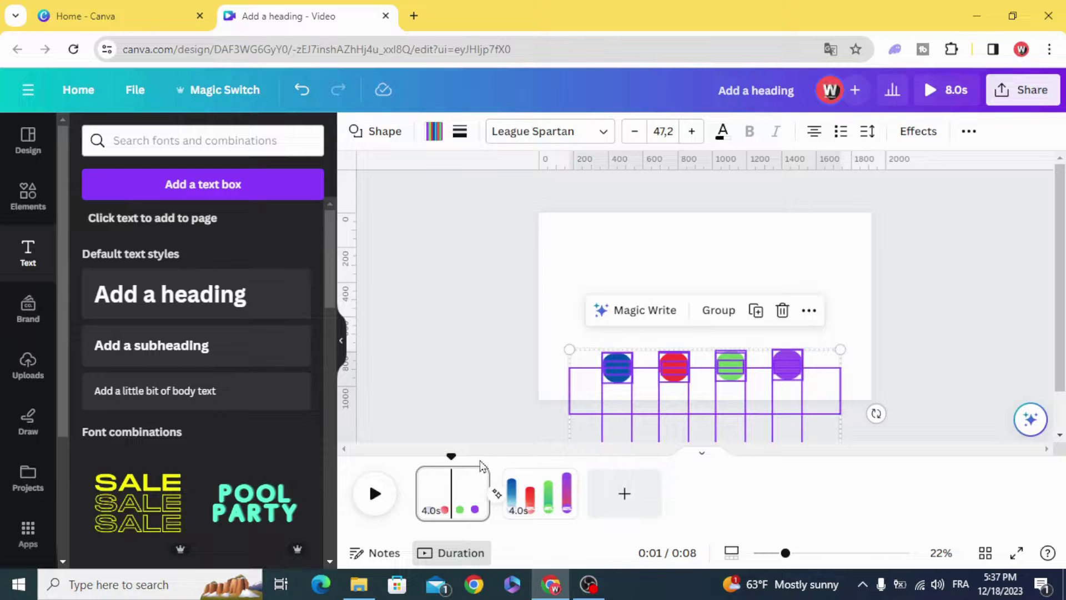
click(375, 493)
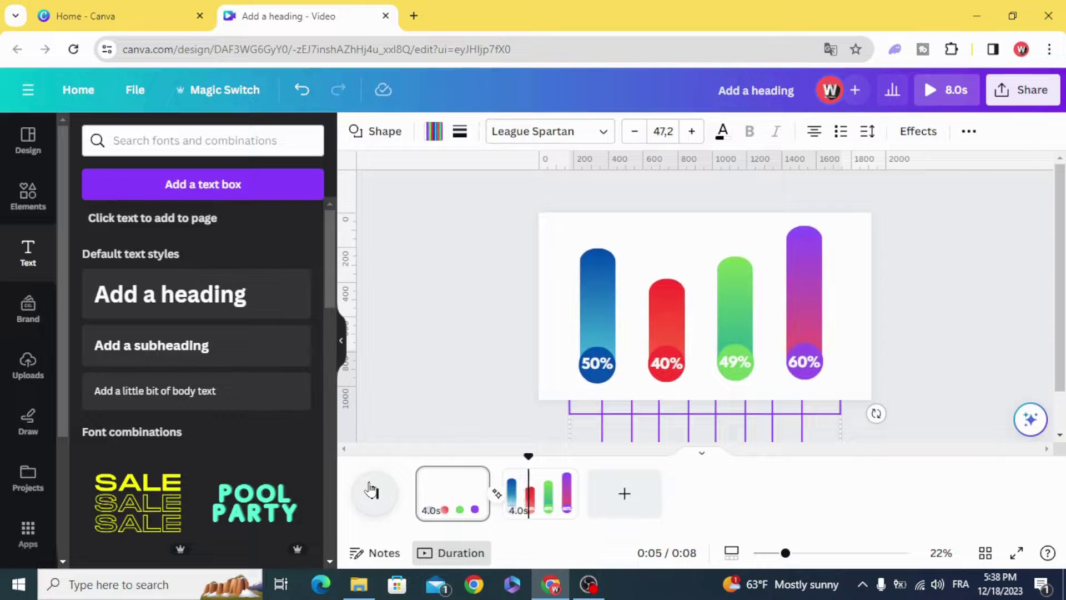
click(373, 492)
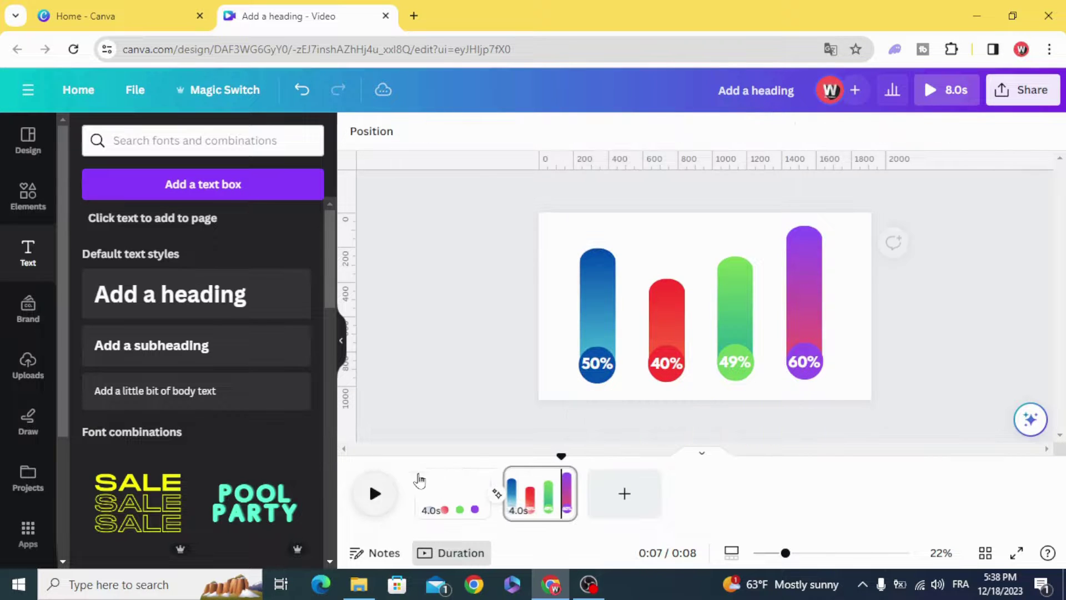
click(473, 479)
Step: Duplicate the circles page, move it after the chart, add Match & Move, and play
click(554, 230)
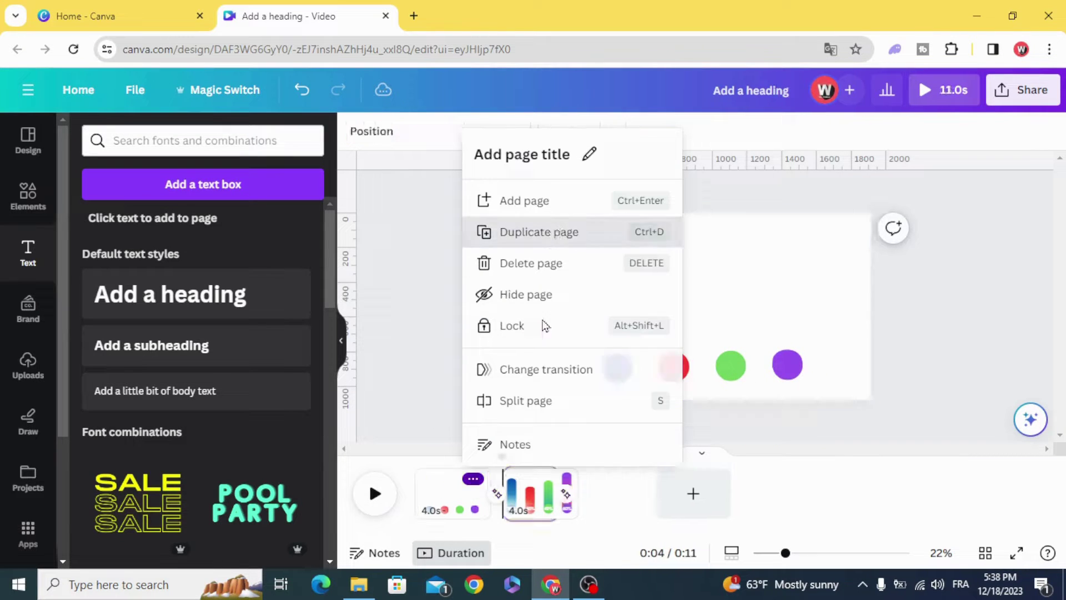
drag(535, 493, 622, 518)
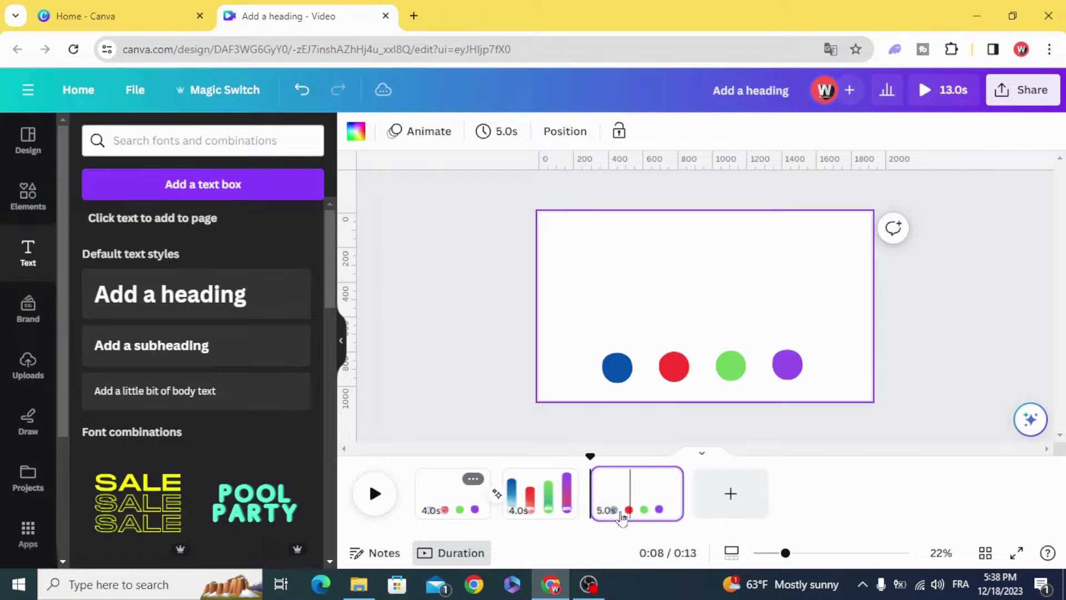
click(587, 497)
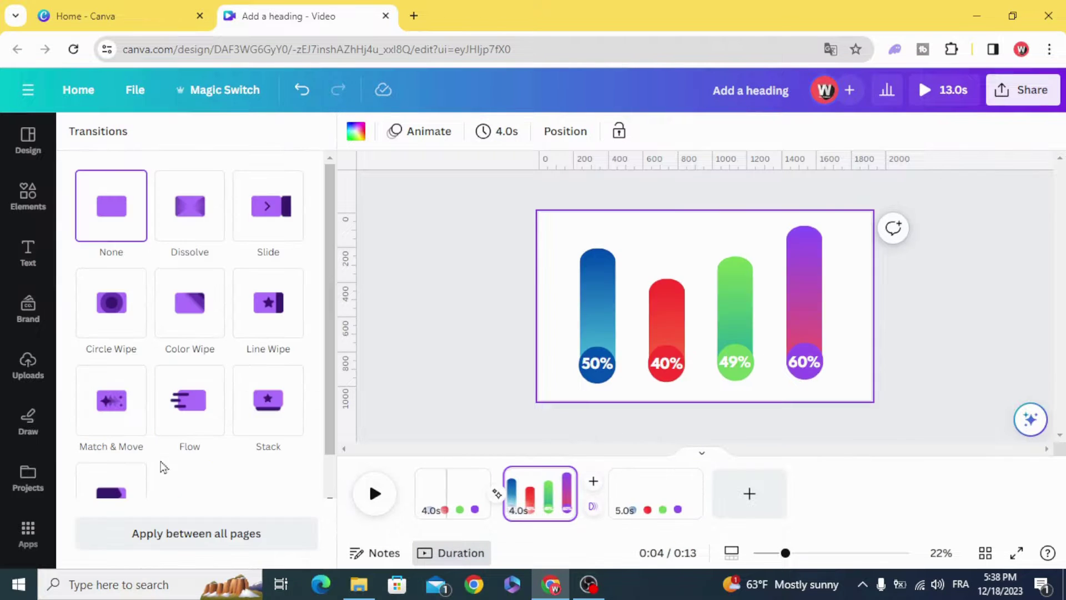
click(117, 410)
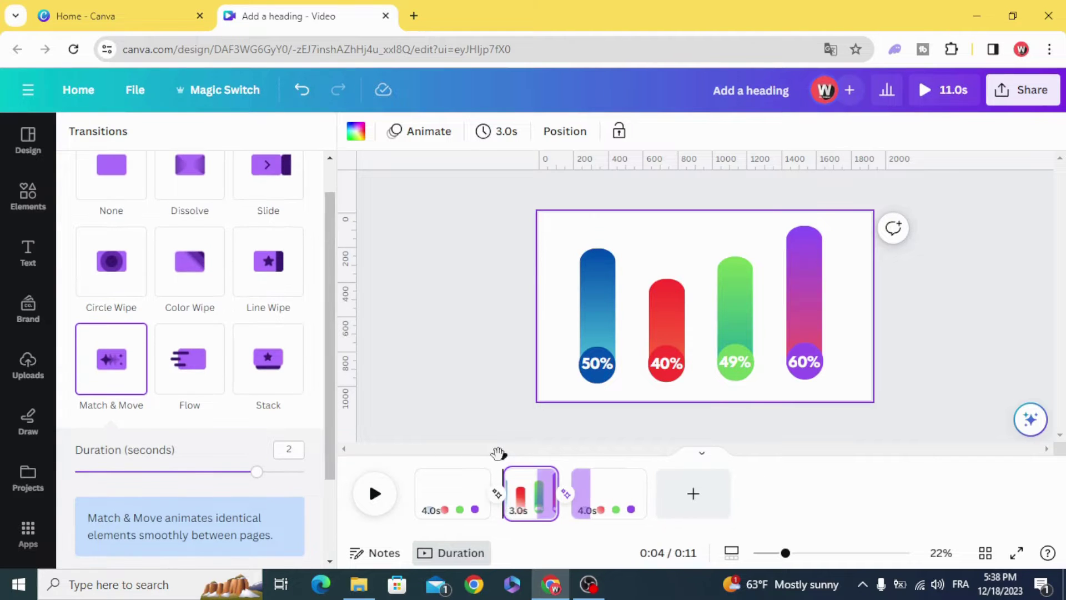
drag(498, 453, 448, 452)
click(375, 494)
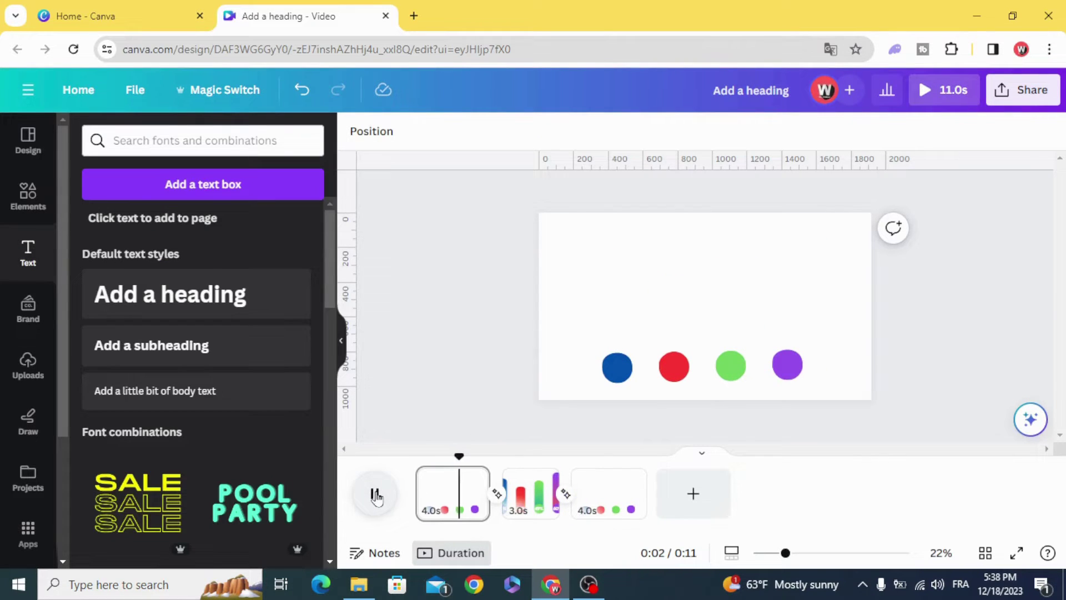